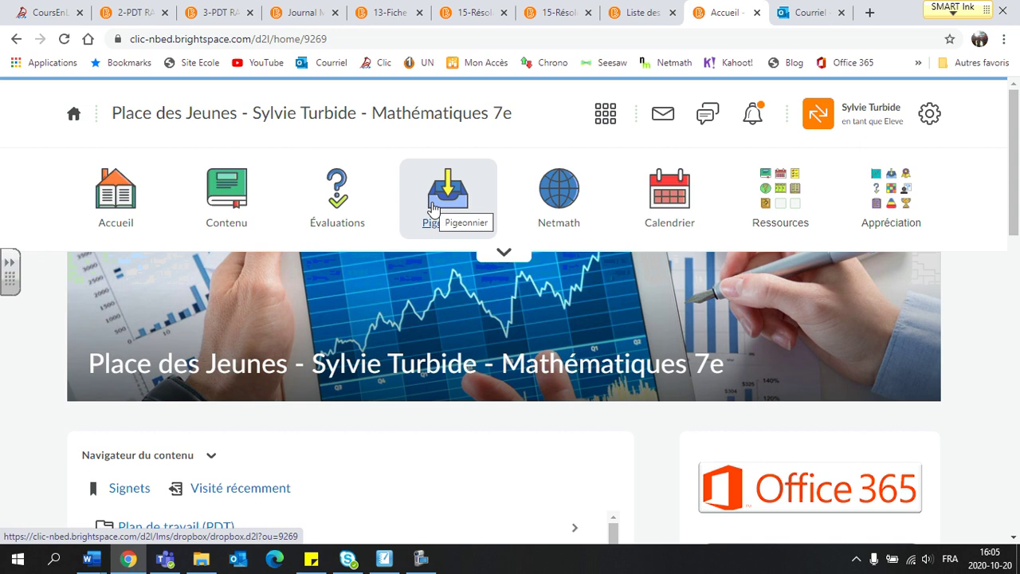
# - Go to the course's Pigeonnier, download the attached file "Problèmes écrits pour clic.docx" and open it in Word
pyautogui.click(891, 225)
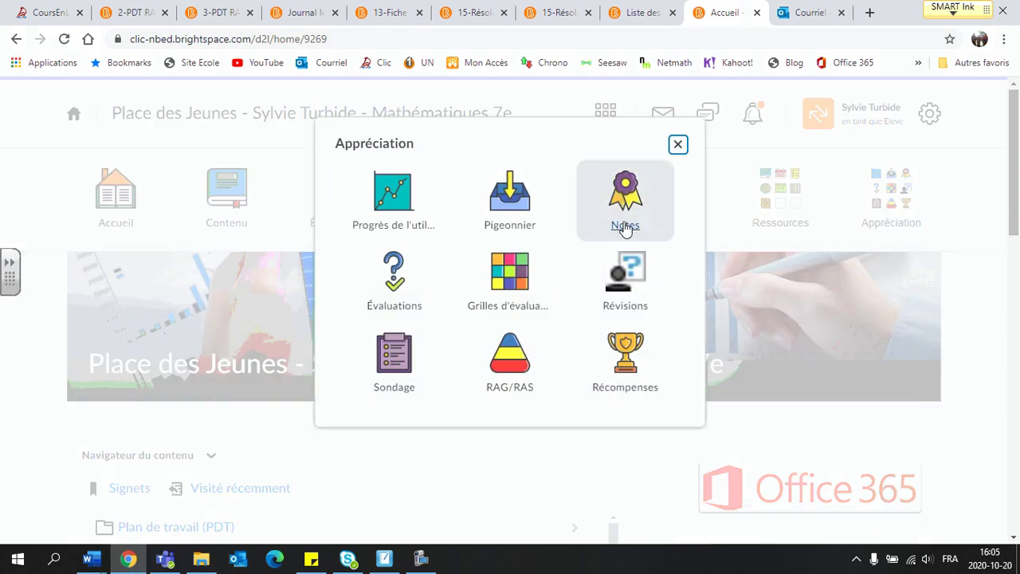
pyautogui.click(507, 211)
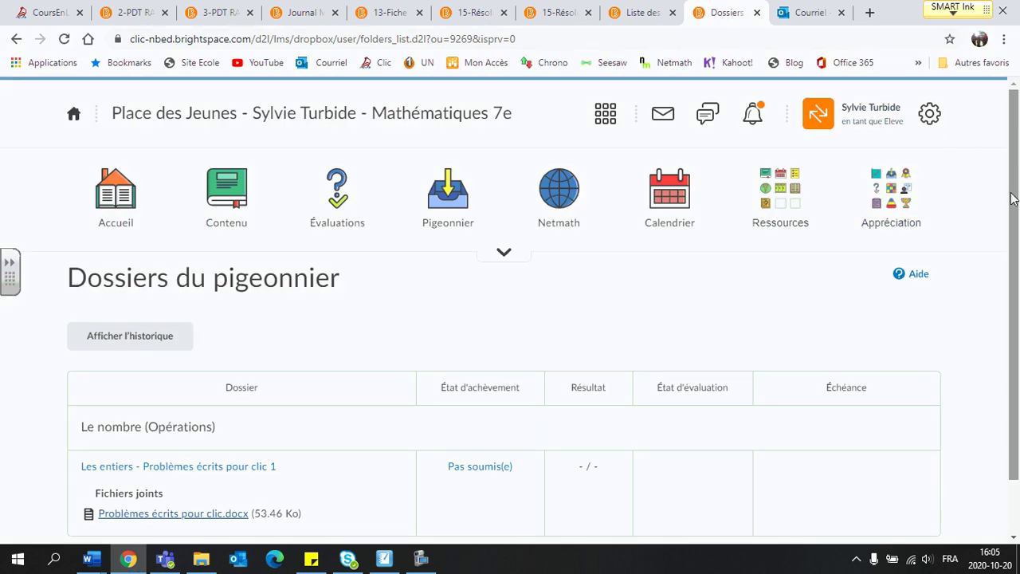
pyautogui.moveTo(1011, 181); pyautogui.dragTo(1015, 263)
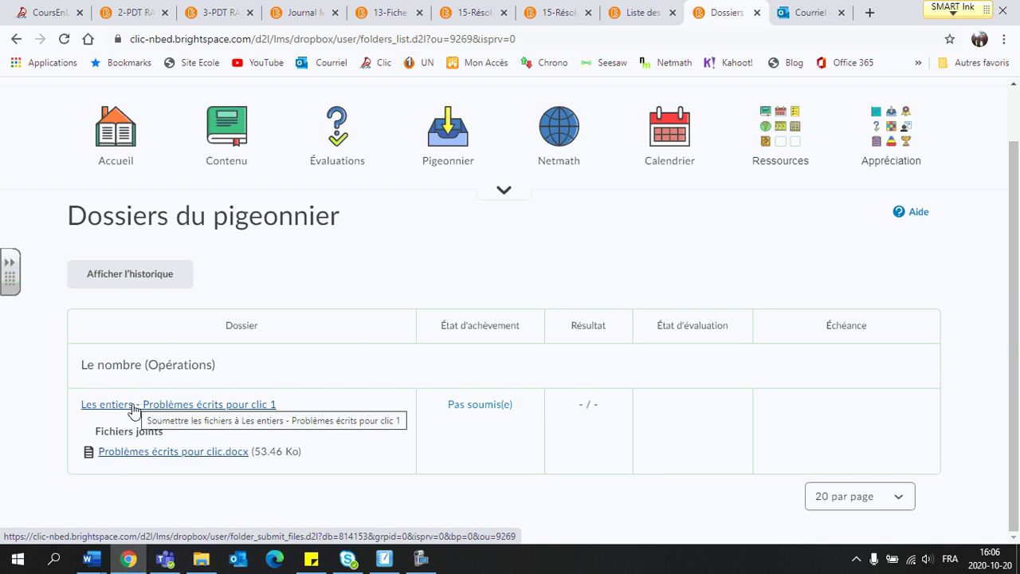
pyautogui.click(167, 453)
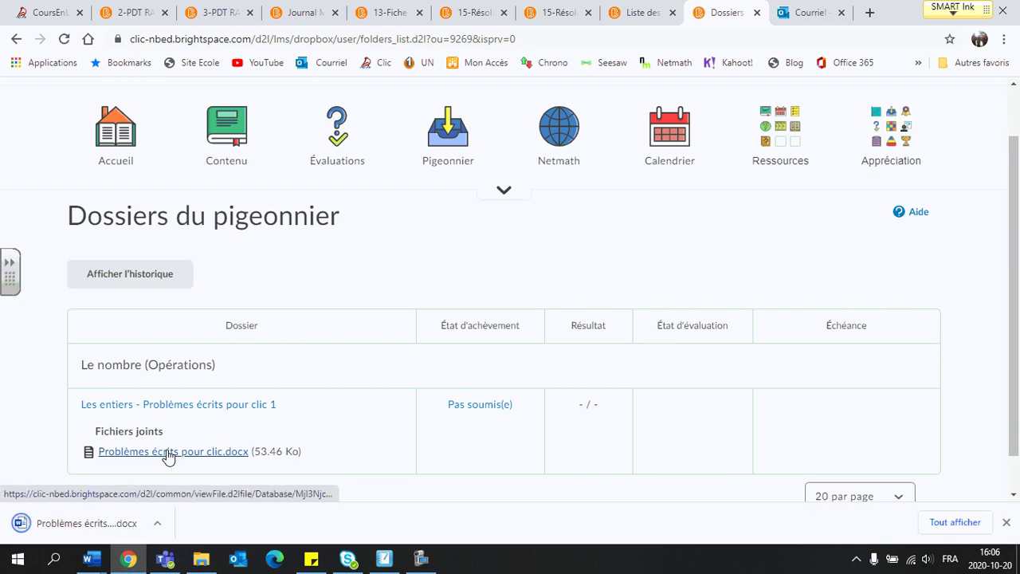
pyautogui.click(74, 527)
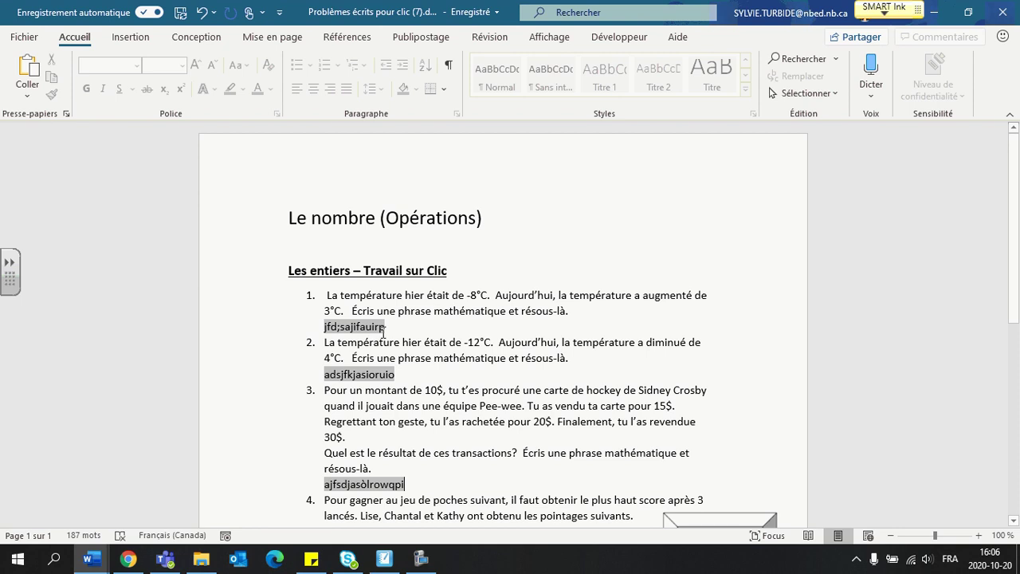
# - Add sample text to the answer fields of questions 1 to 3: "jkdjaiisuri", "lajsjdfi;a" and "jaosj"
pyautogui.write('jkdjaiisuri')
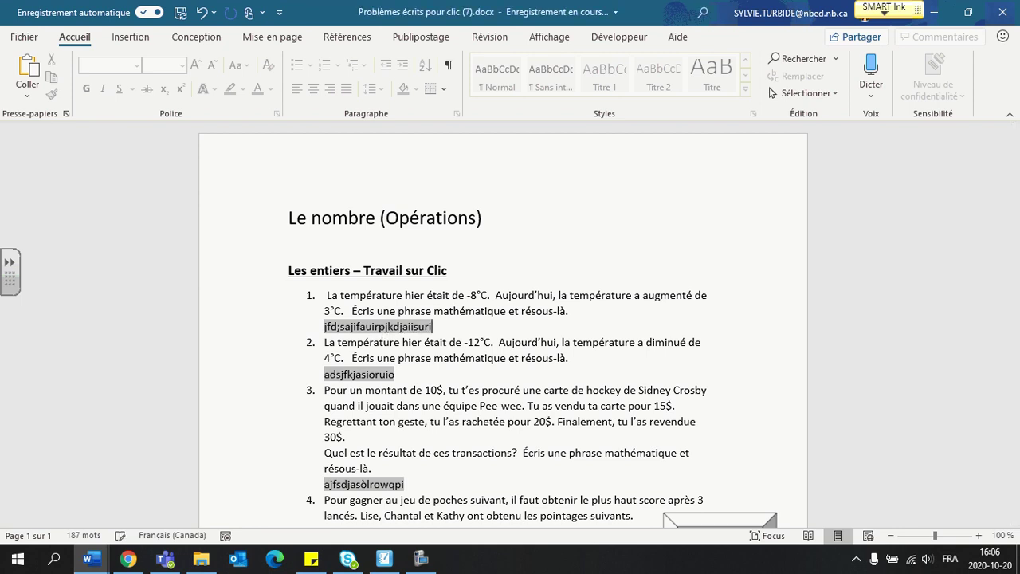
pyautogui.click(395, 374)
pyautogui.write('lajsjdfi;a')
pyautogui.click(403, 484)
pyautogui.write('jaosjj')
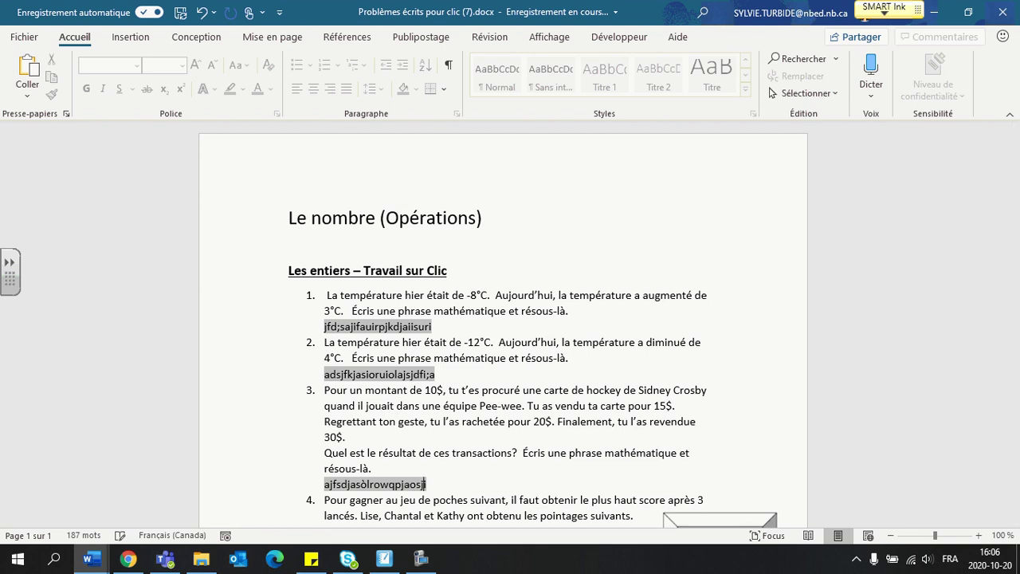
# - In question 4's table, add "AN;" to the first-position player name and enter "AKMFSDKJ" as the score
pyautogui.moveTo(1014, 266); pyautogui.dragTo(1018, 396)
pyautogui.click(465, 390)
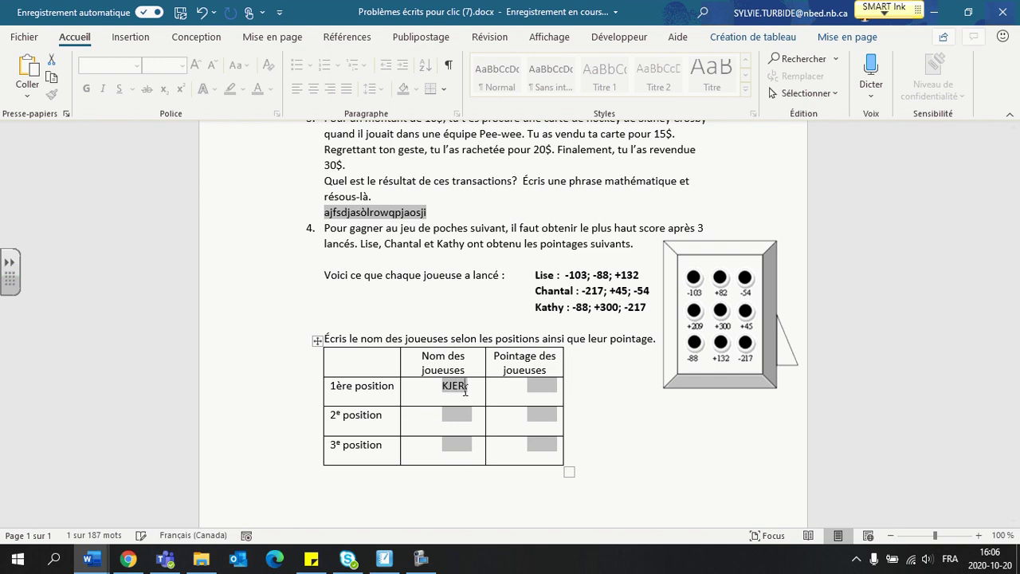
pyautogui.click(464, 391)
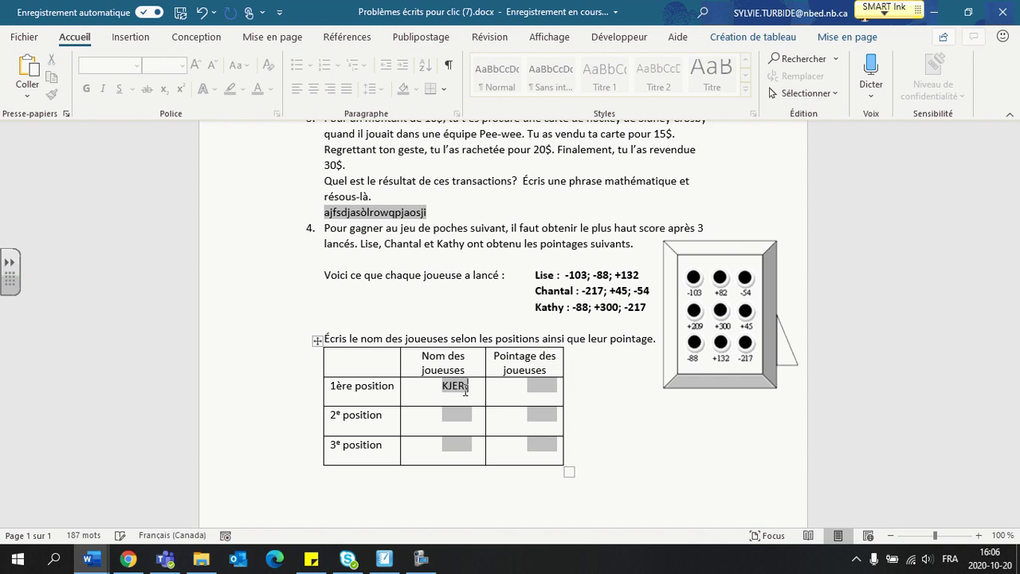
pyautogui.write('AN;')
pyautogui.click(545, 386)
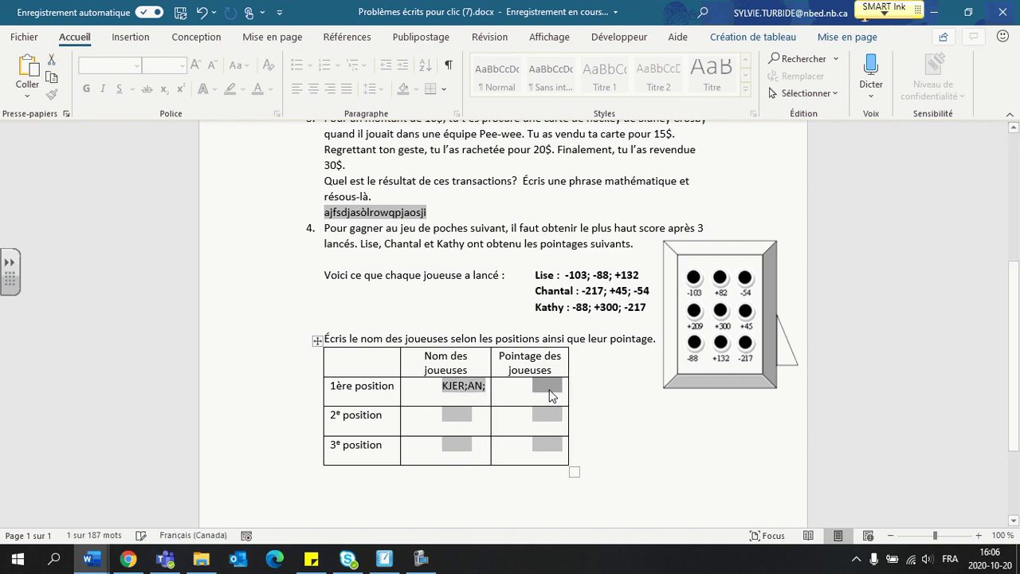
pyautogui.write('AKMFSDKJ')
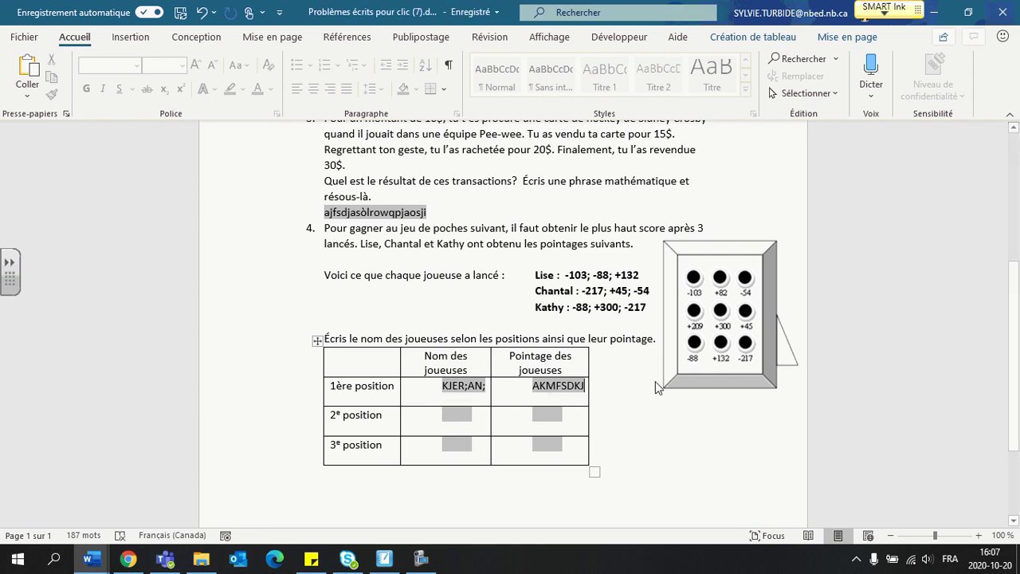
# - Start saving a copy of the document and choose the OneDrive - EECD EDPE location as destination
pyautogui.moveTo(1017, 415); pyautogui.dragTo(1018, 246)
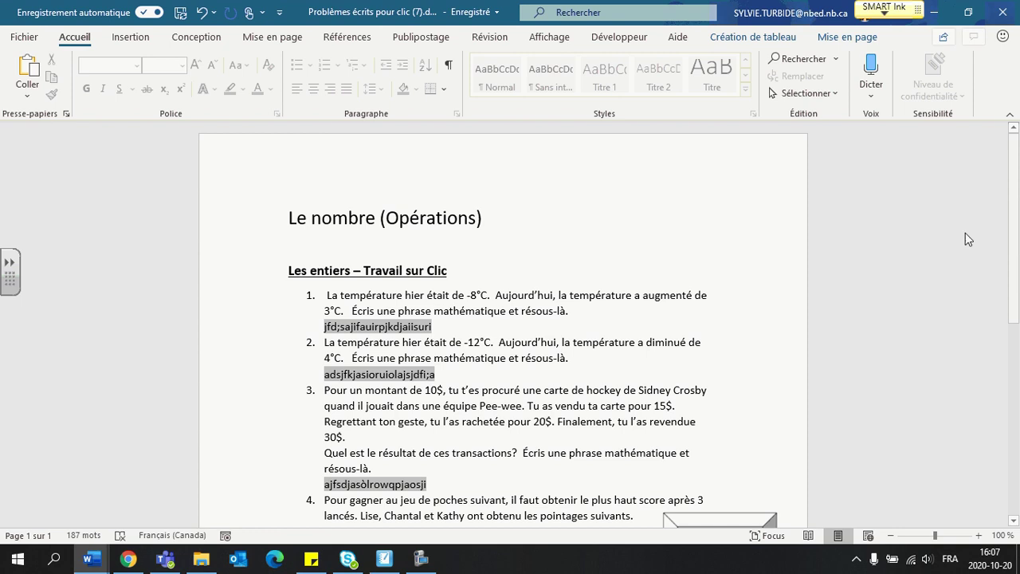
pyautogui.click(24, 39)
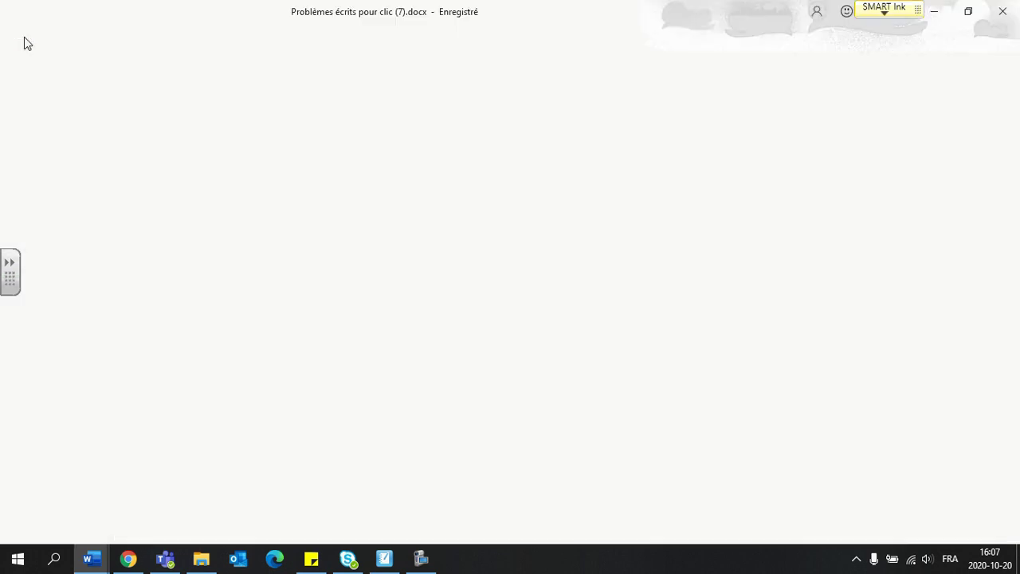
pyautogui.click(52, 214)
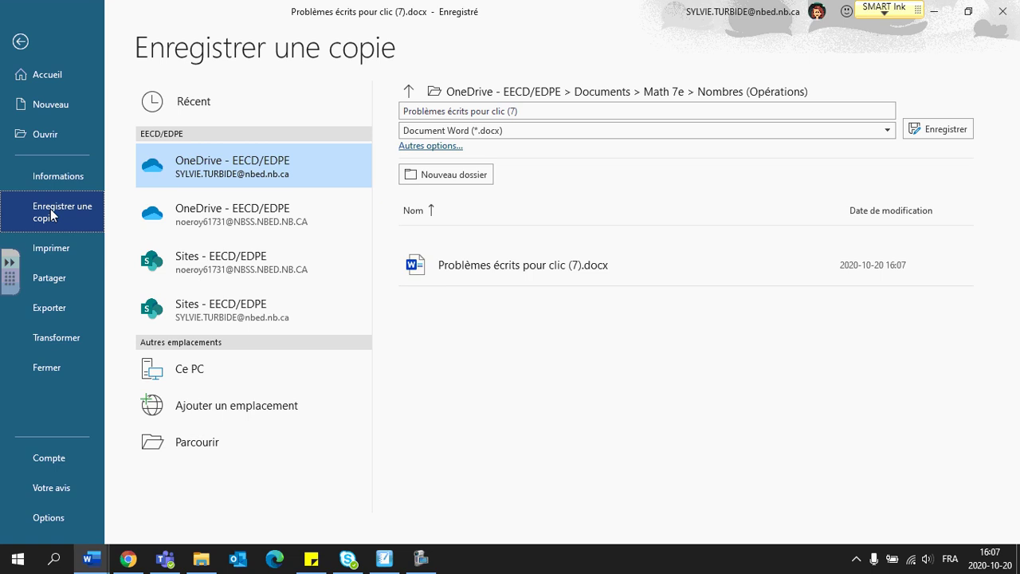
pyautogui.click(209, 168)
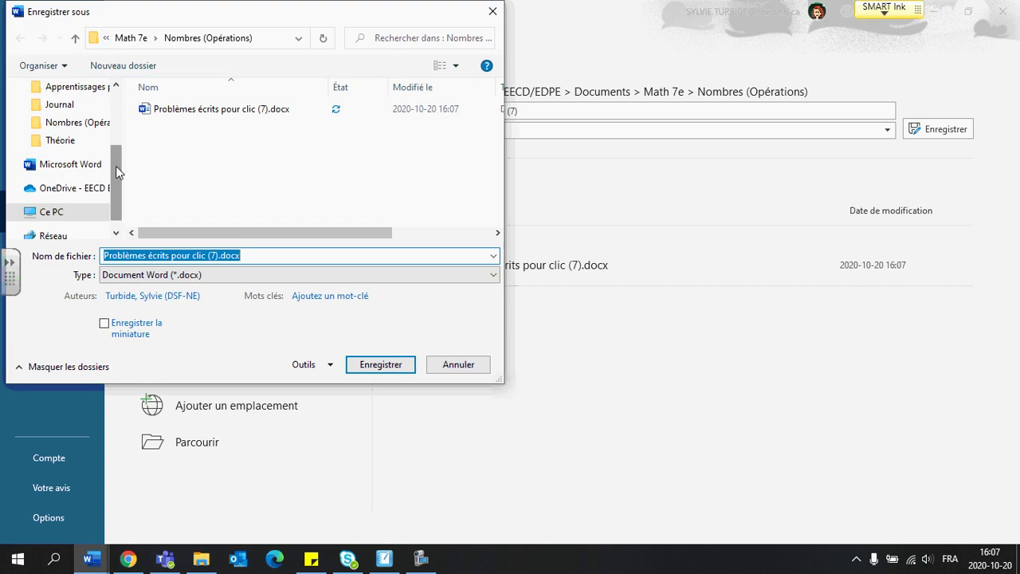
pyautogui.moveTo(116, 166)
pyautogui.mouseDown()
pyautogui.moveTo(118, 144)
pyautogui.moveTo(123, 177)
pyautogui.mouseUp()
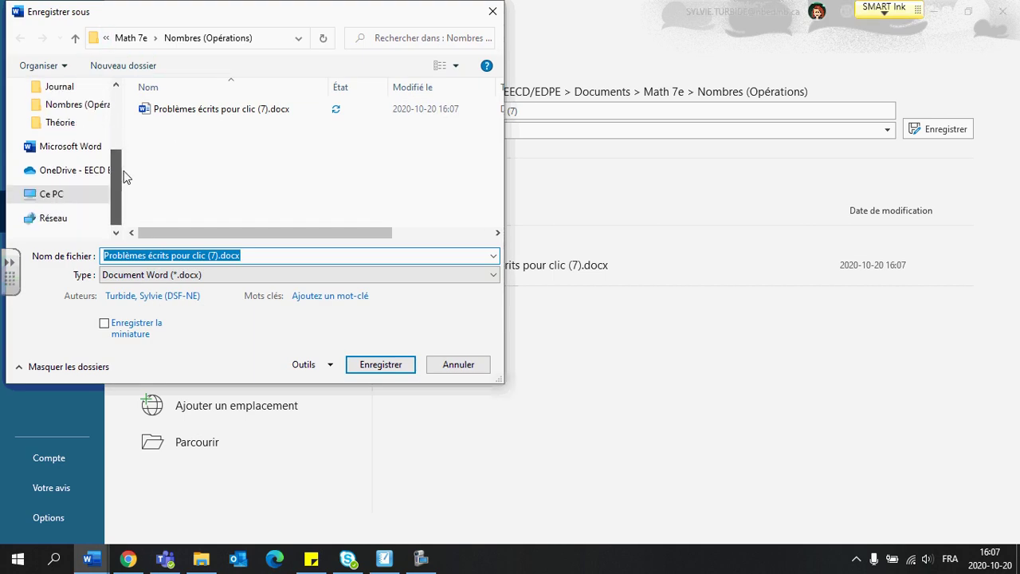
pyautogui.click(49, 172)
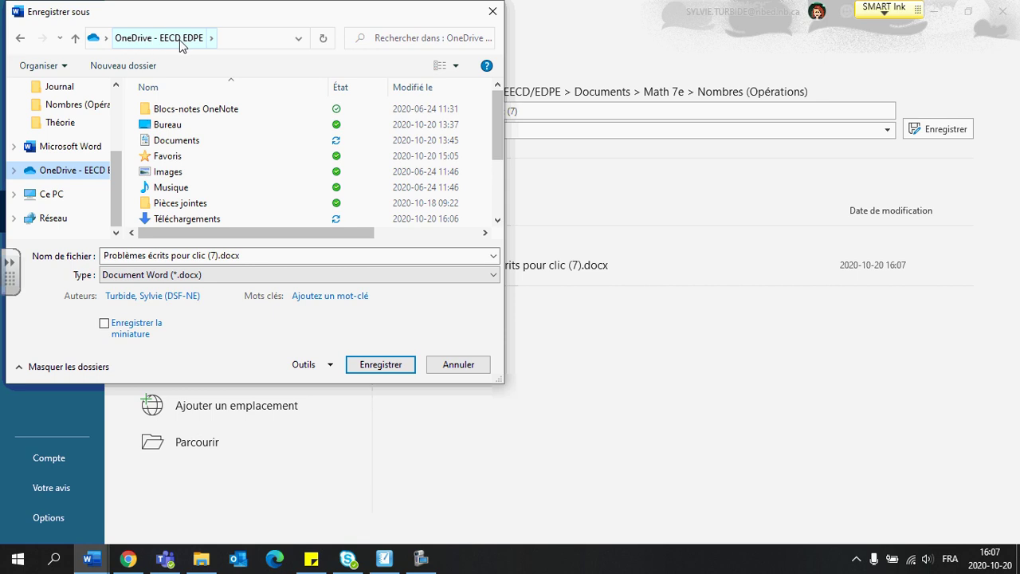
# - Save the copy in Documents > Math 7e > Nombres (Opérations), replacing the existing file "Problèmes écrits pour clic (7).docx"
pyautogui.doubleClick(169, 145)
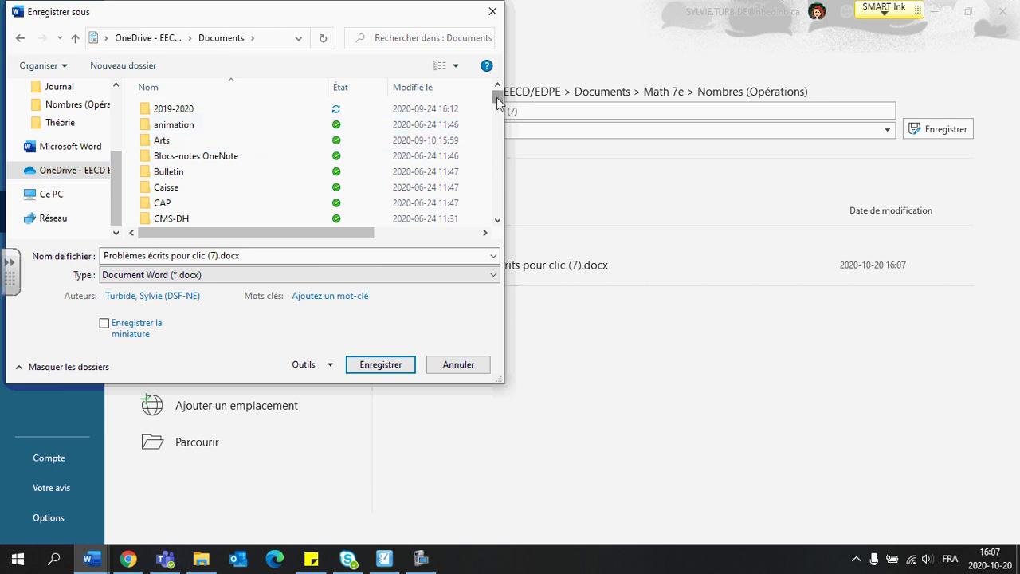
pyautogui.moveTo(496, 97); pyautogui.dragTo(502, 138)
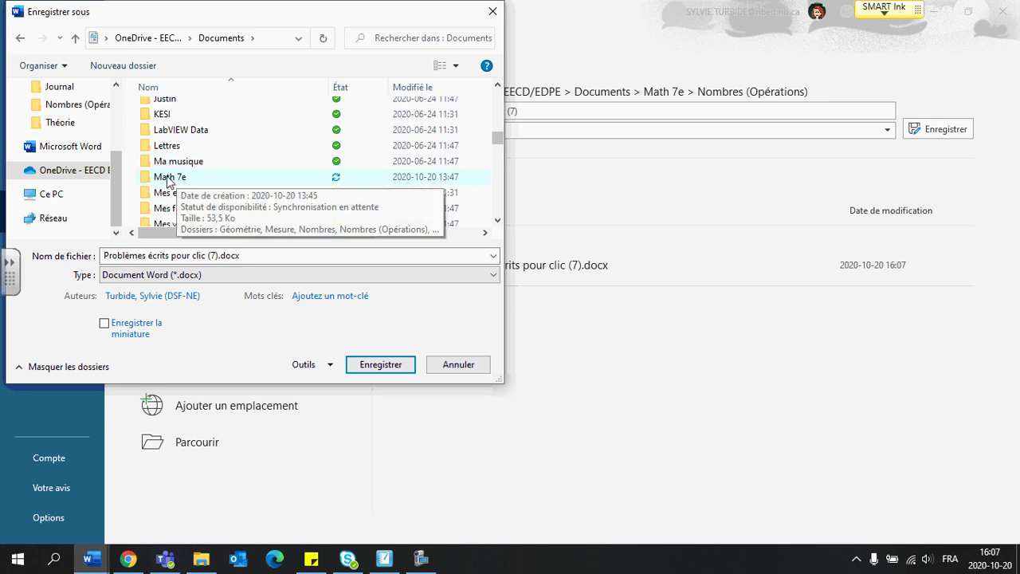
pyautogui.doubleClick(169, 179)
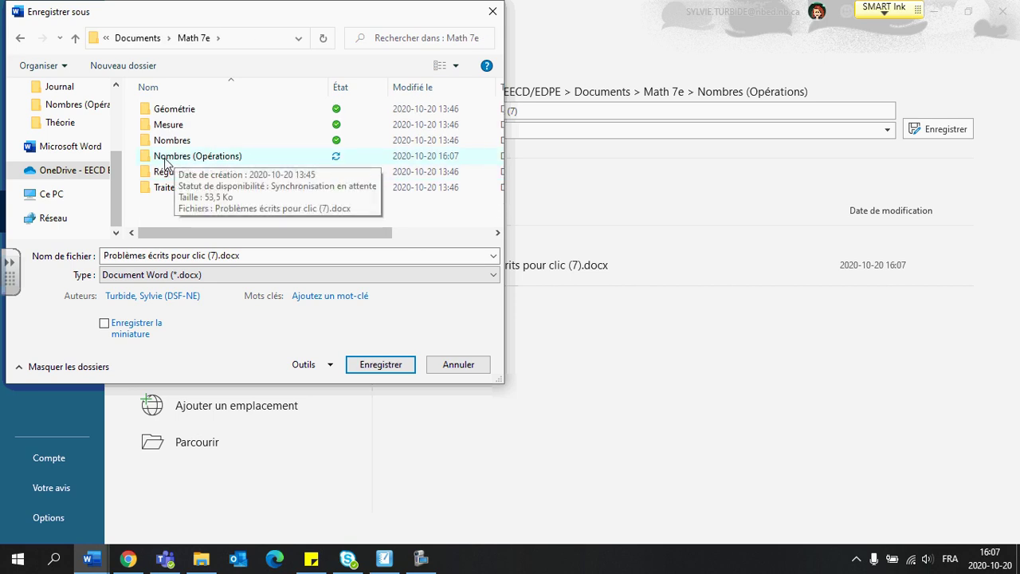
pyautogui.doubleClick(173, 156)
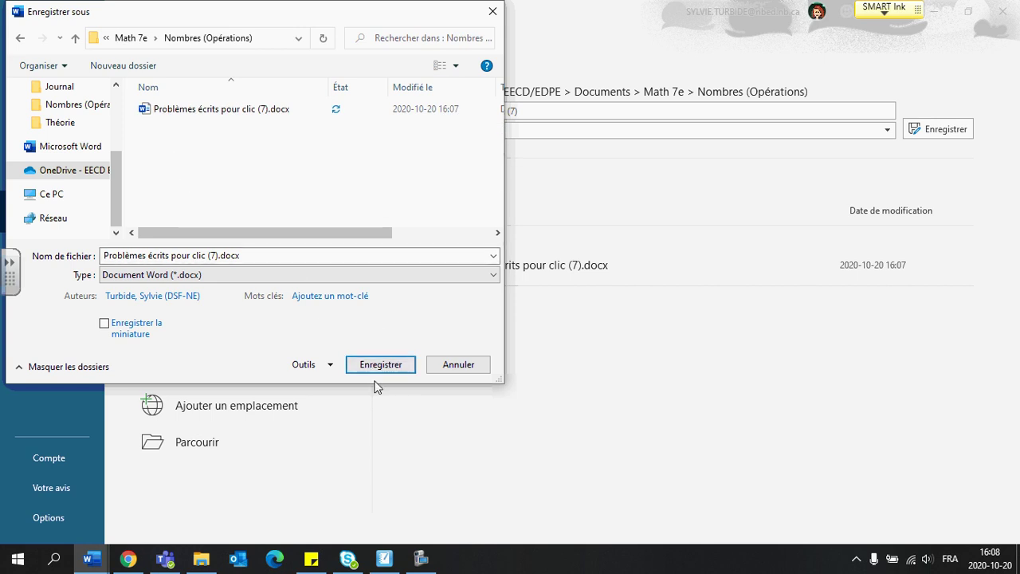
pyautogui.click(378, 365)
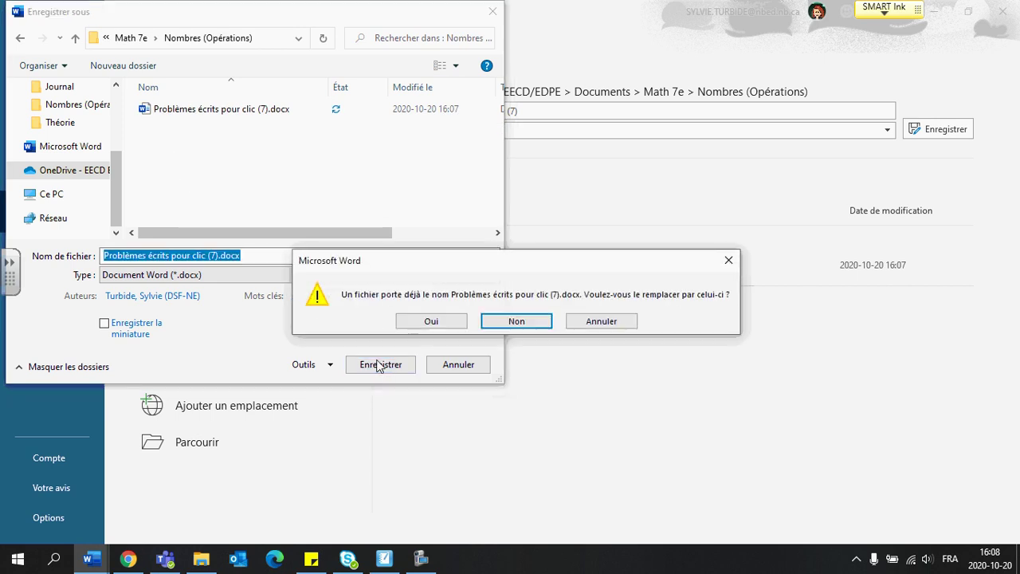
pyautogui.click(429, 322)
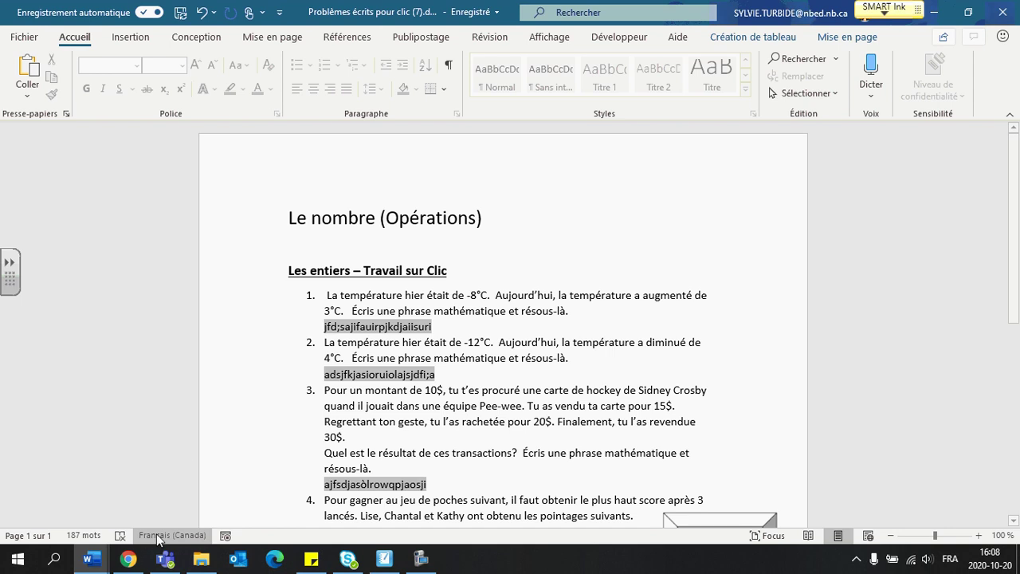
# - Switch to Chrome and open OneDrive from the Office 365 applications in the Outlook web mail
pyautogui.moveTo(127, 560)
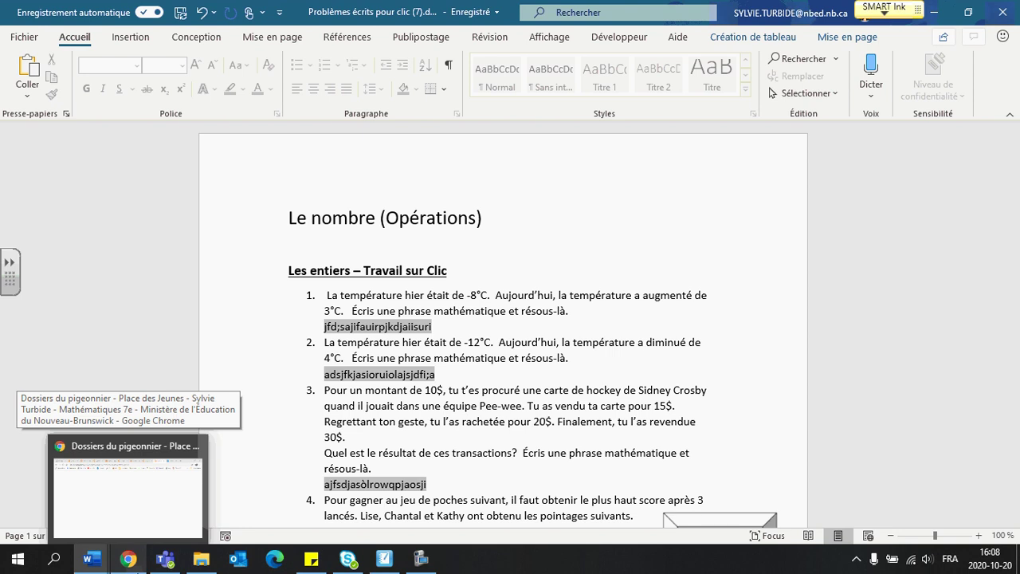
pyautogui.click(128, 490)
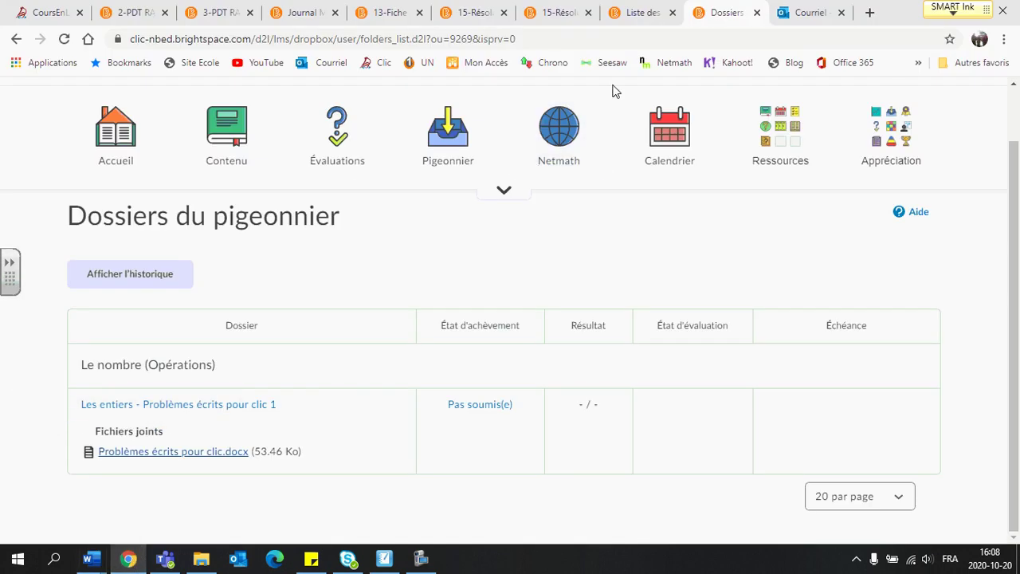
pyautogui.click(669, 62)
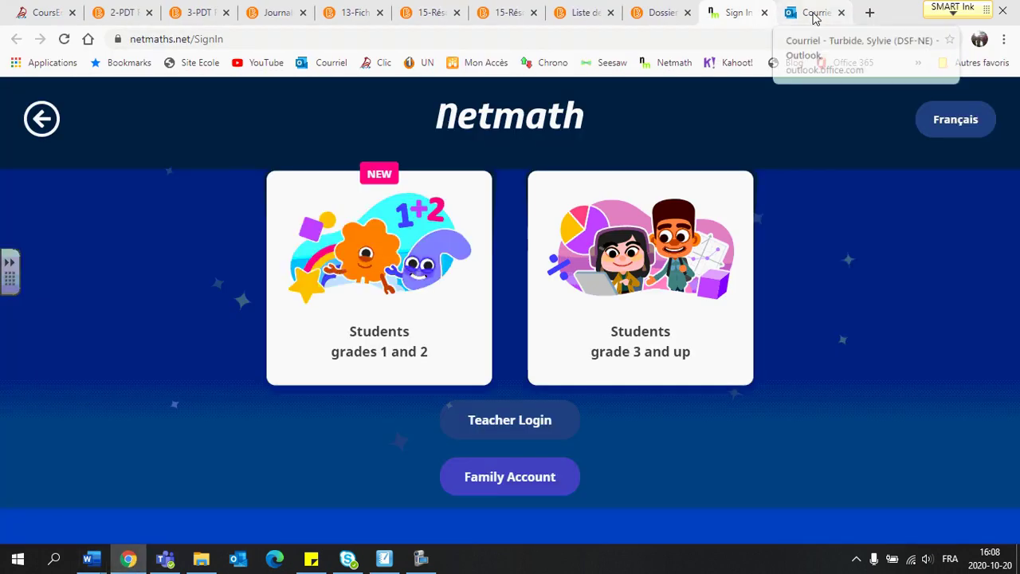
pyautogui.click(815, 12)
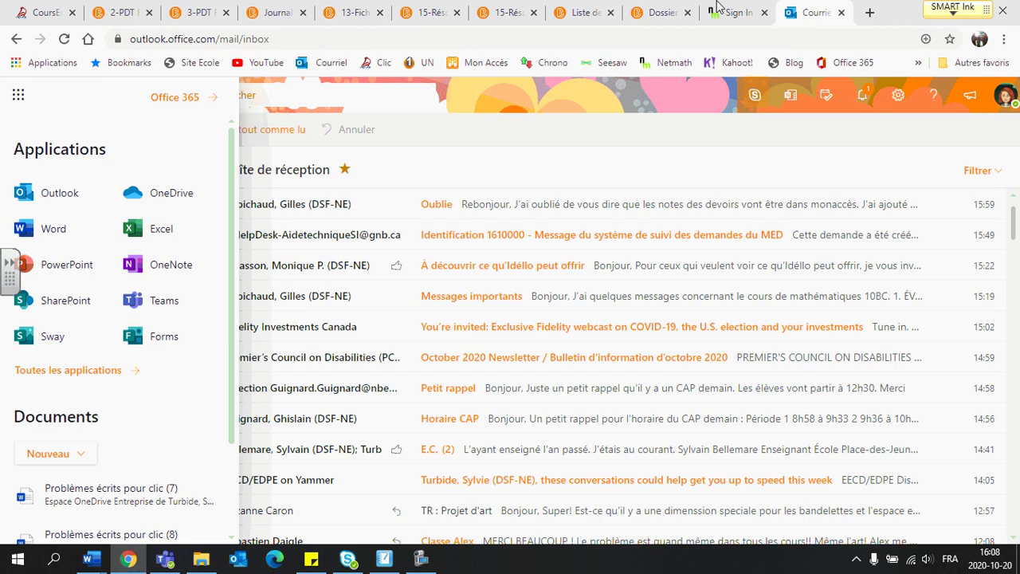
pyautogui.click(164, 197)
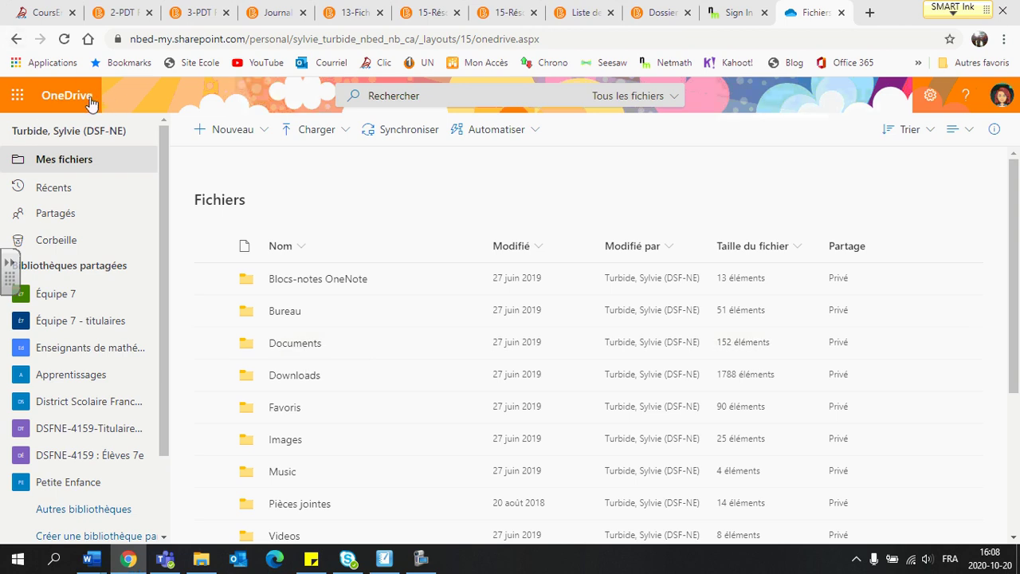
# - Browse to Documents > Math 7e > Nombres (Opérations) in OneDrive and check for the saved Word document
pyautogui.click(285, 344)
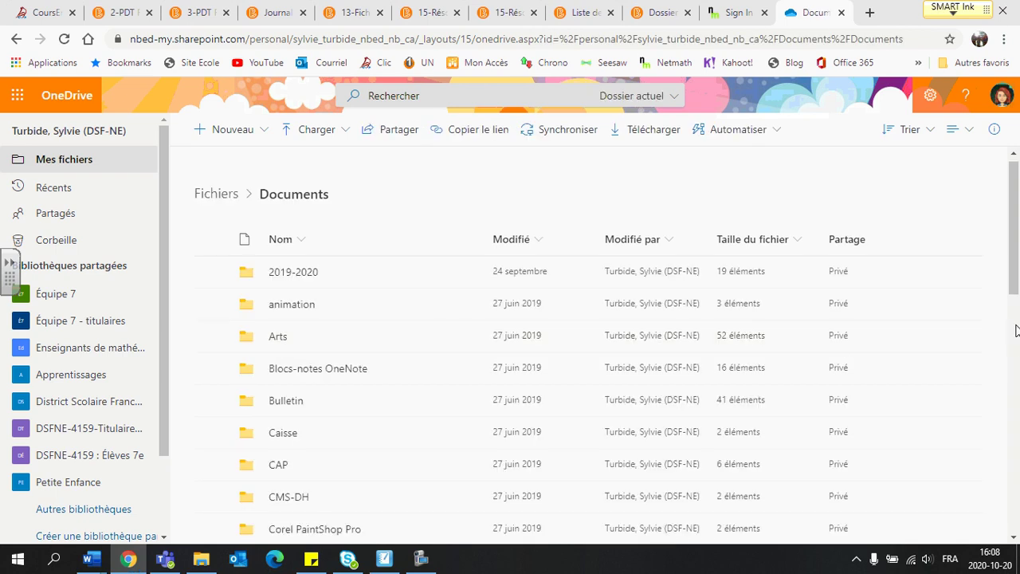
pyautogui.scroll(-3, 1017, 329)
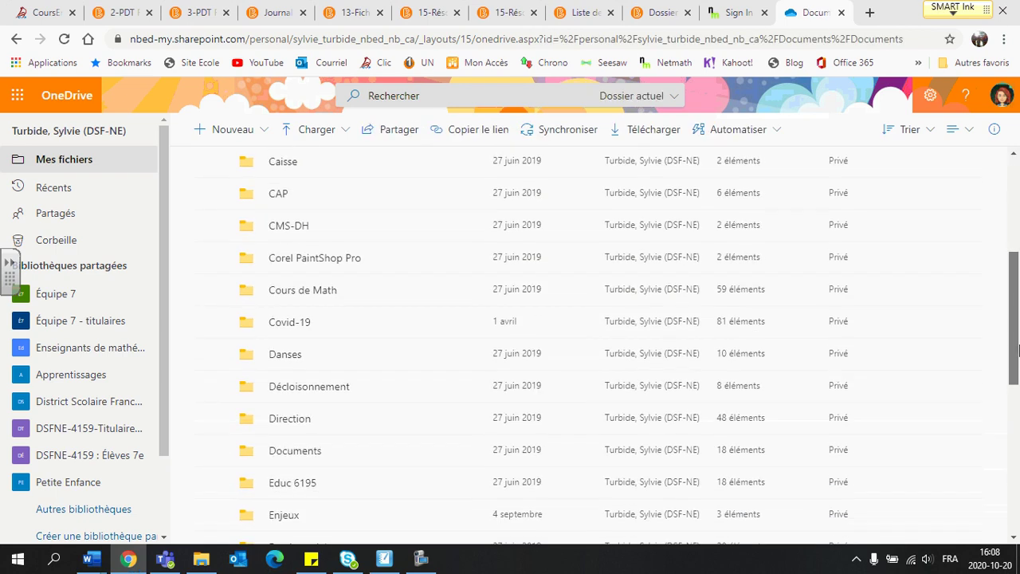
pyautogui.scroll(-5, 1019, 348)
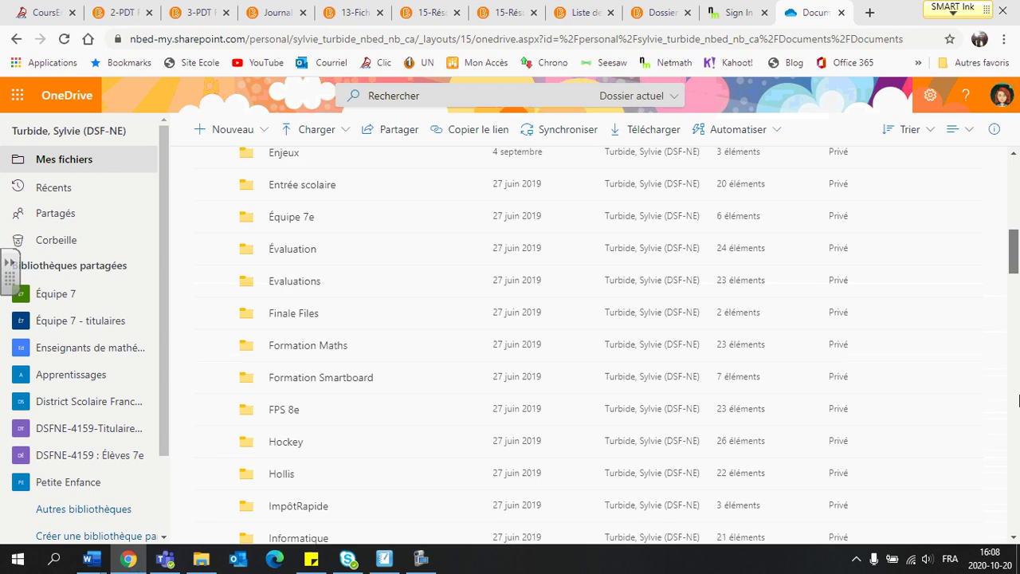
pyautogui.scroll(-6, 1019, 400)
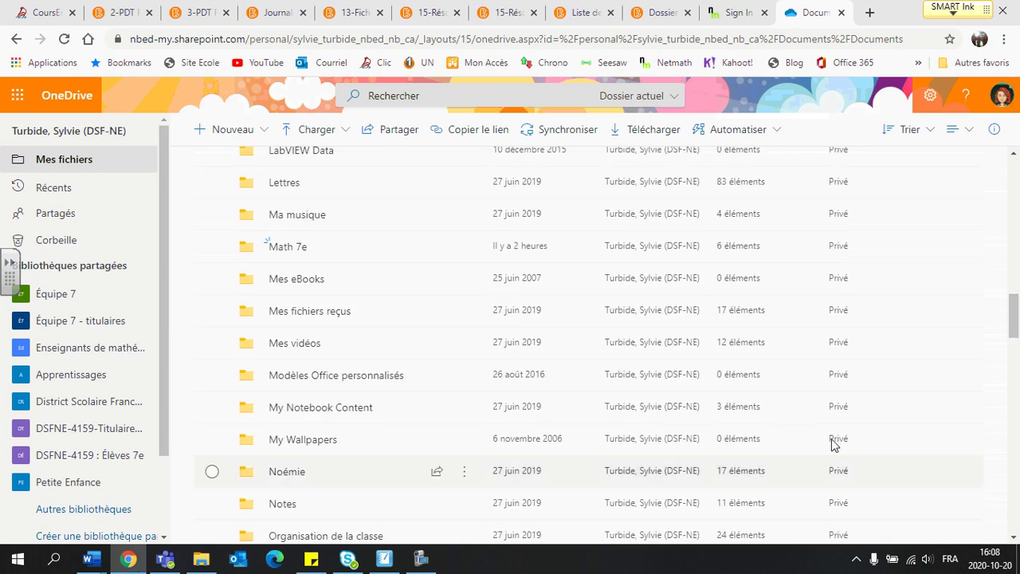
pyautogui.click(291, 248)
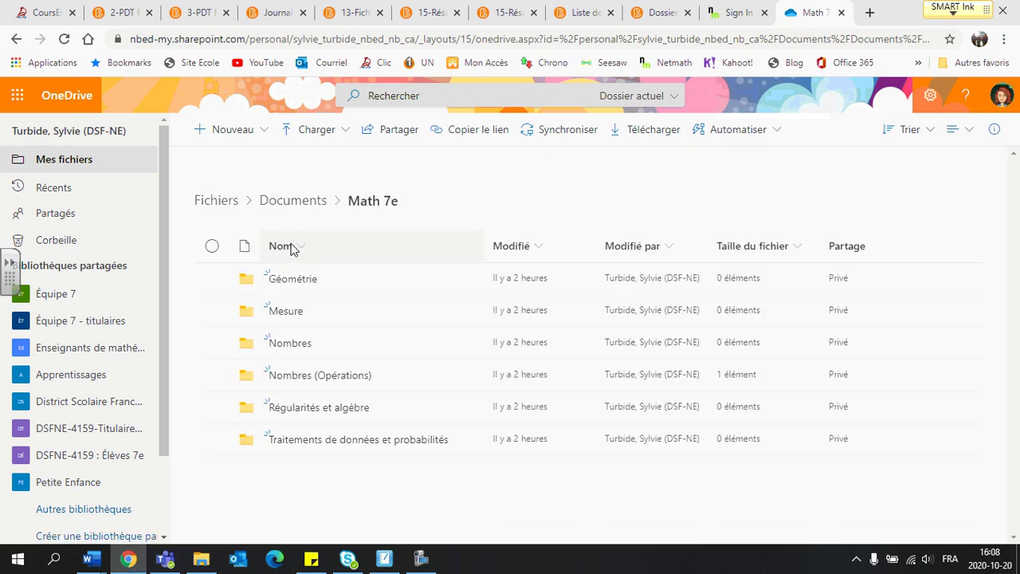
pyautogui.click(295, 379)
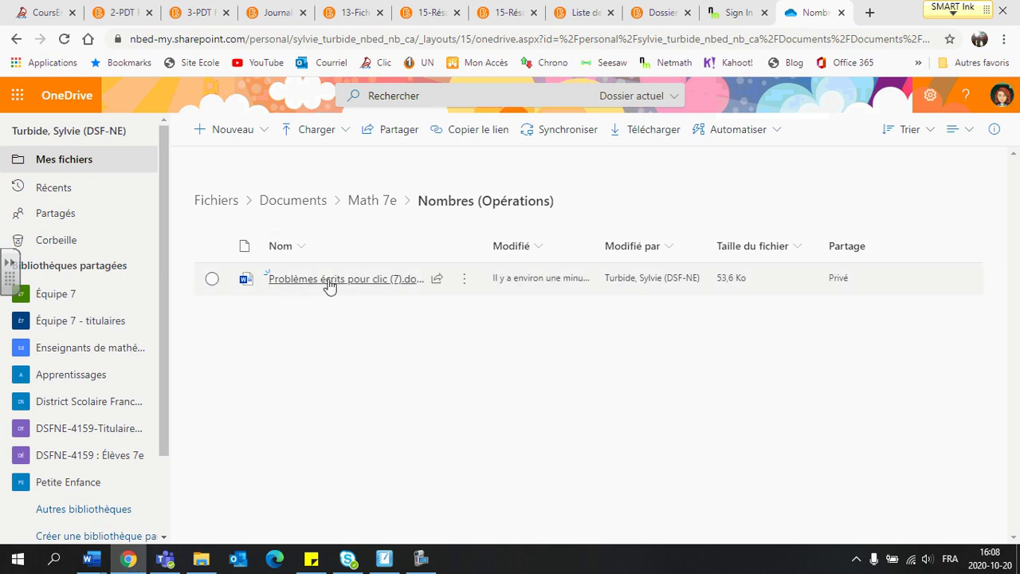
pyautogui.moveTo(324, 287)
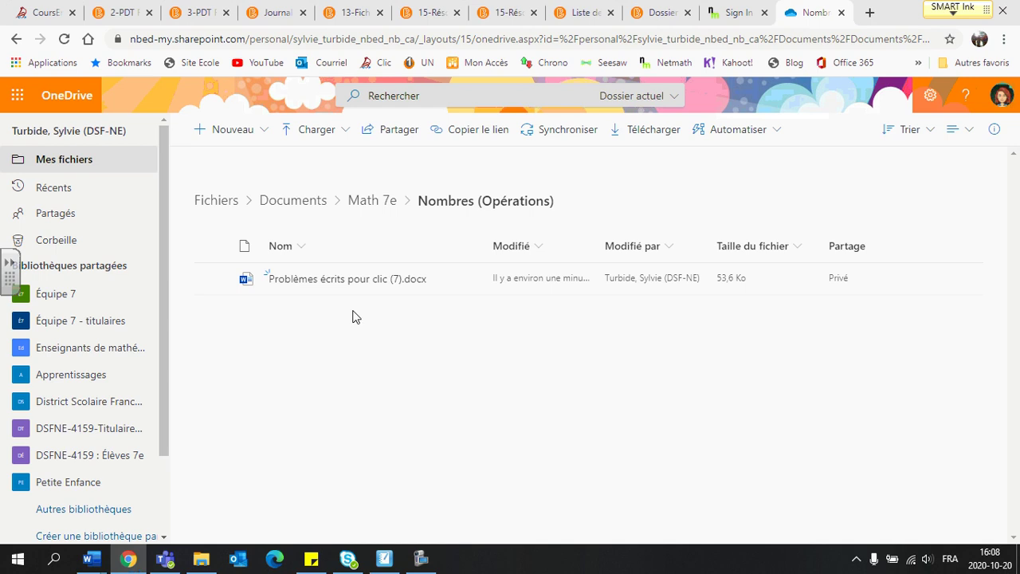
# - Return to the Brightspace dropbox, open the "Les entiers - Problèmes écrits pour clic 1" folder and start including a file from OneDrive
pyautogui.click(657, 15)
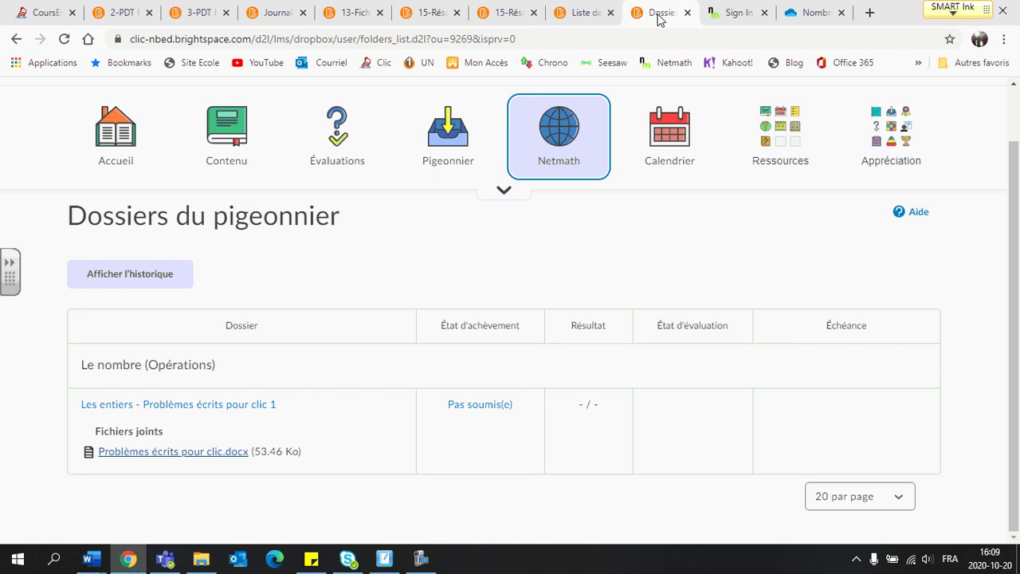
pyautogui.click(168, 406)
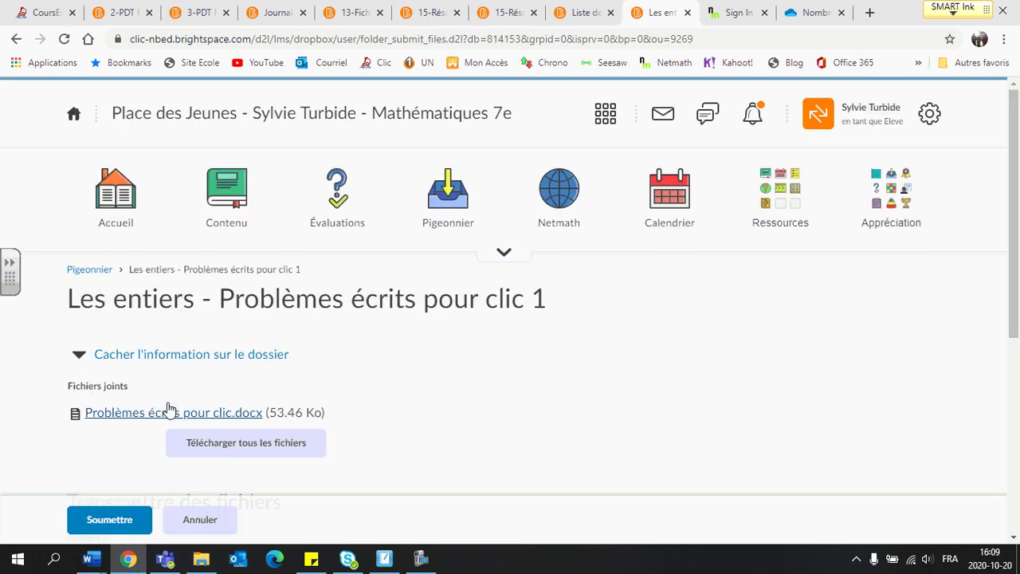
pyautogui.moveTo(1014, 118); pyautogui.dragTo(1017, 270)
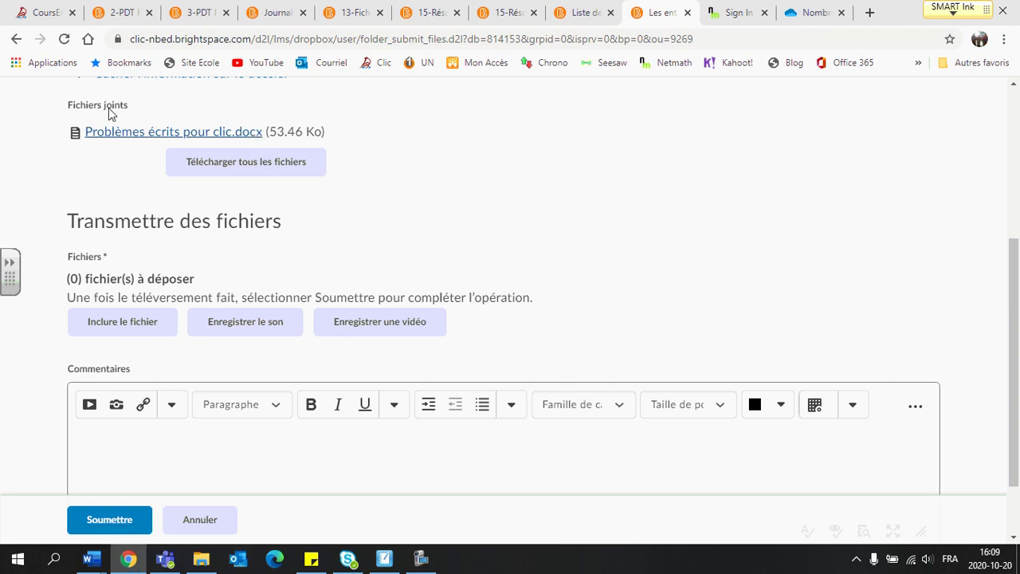
pyautogui.click(132, 324)
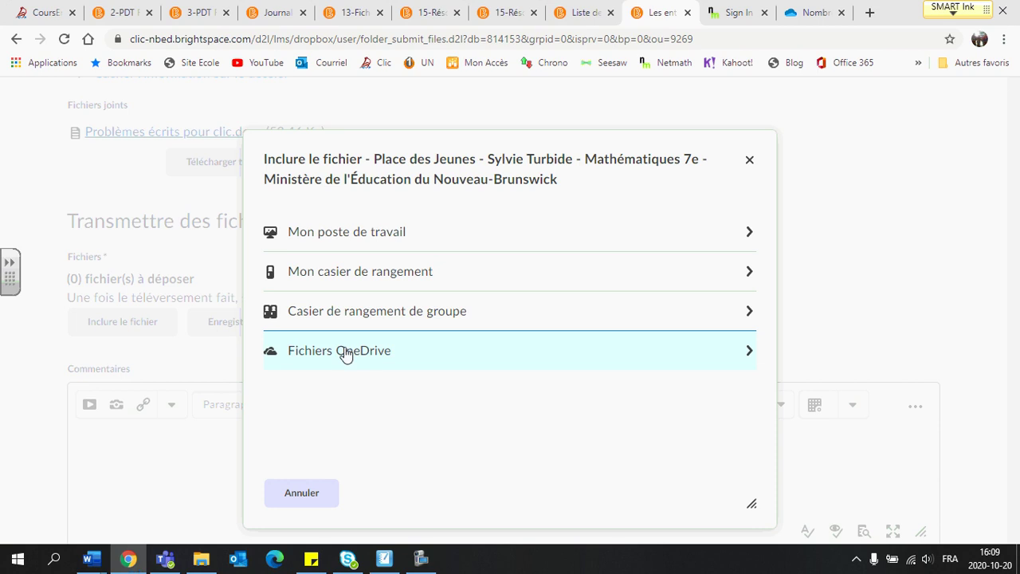
pyautogui.click(345, 355)
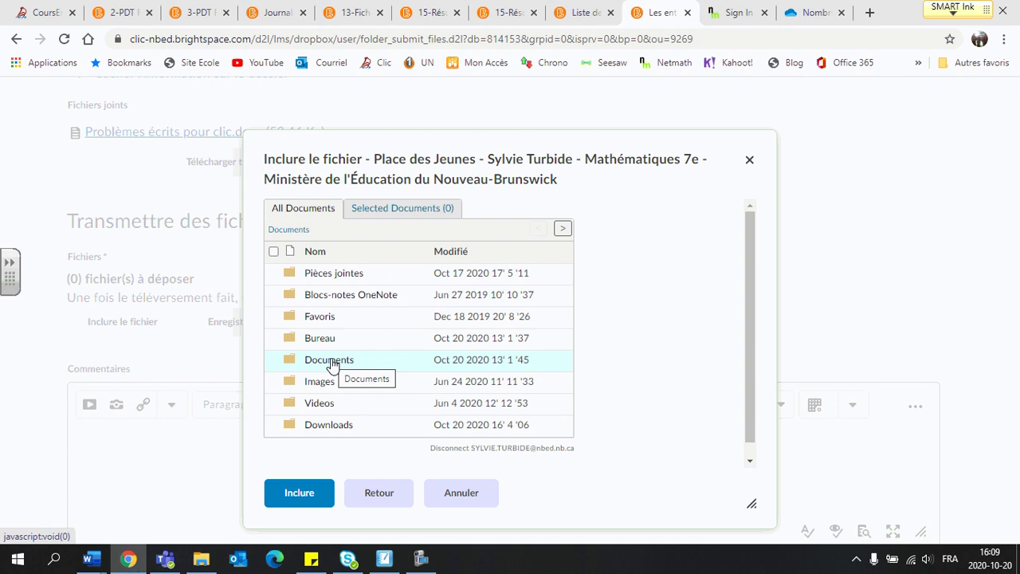
# - Open the OneDrive Documents folder in the file picker and page through its contents to the Math 7e folder
pyautogui.click(332, 362)
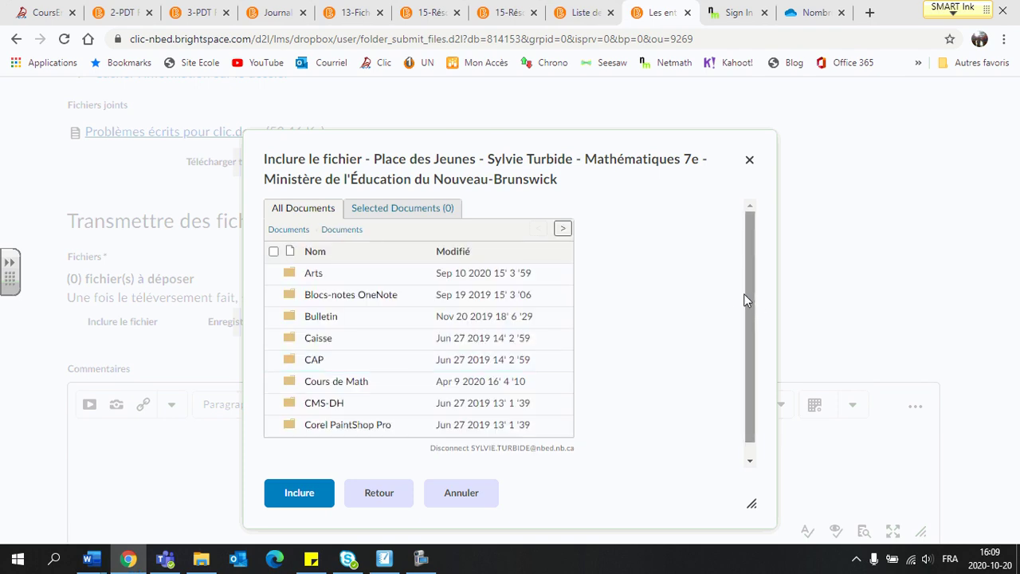
pyautogui.click(562, 229)
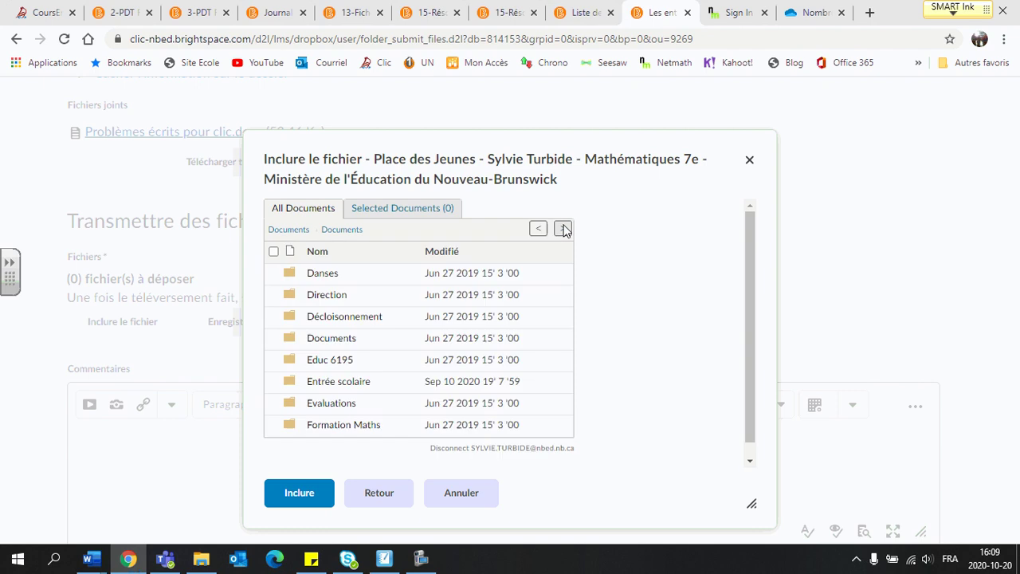
pyautogui.click(562, 229)
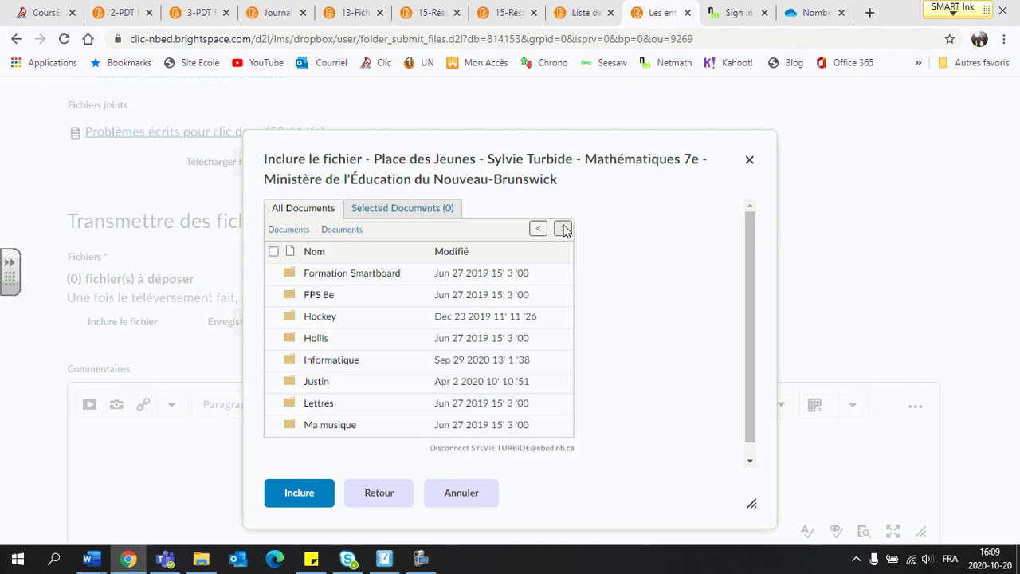
pyautogui.click(563, 229)
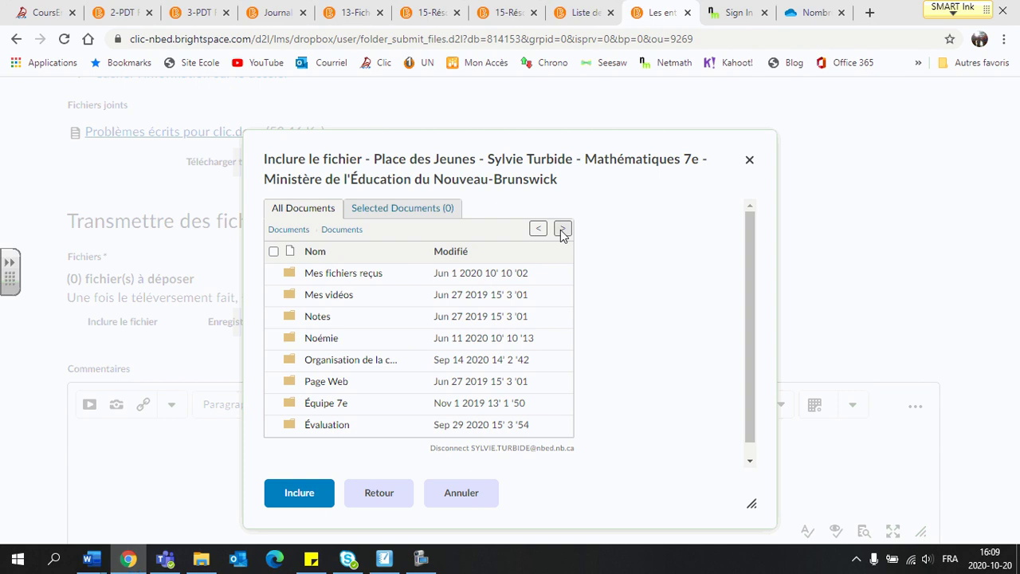
pyautogui.click(562, 229)
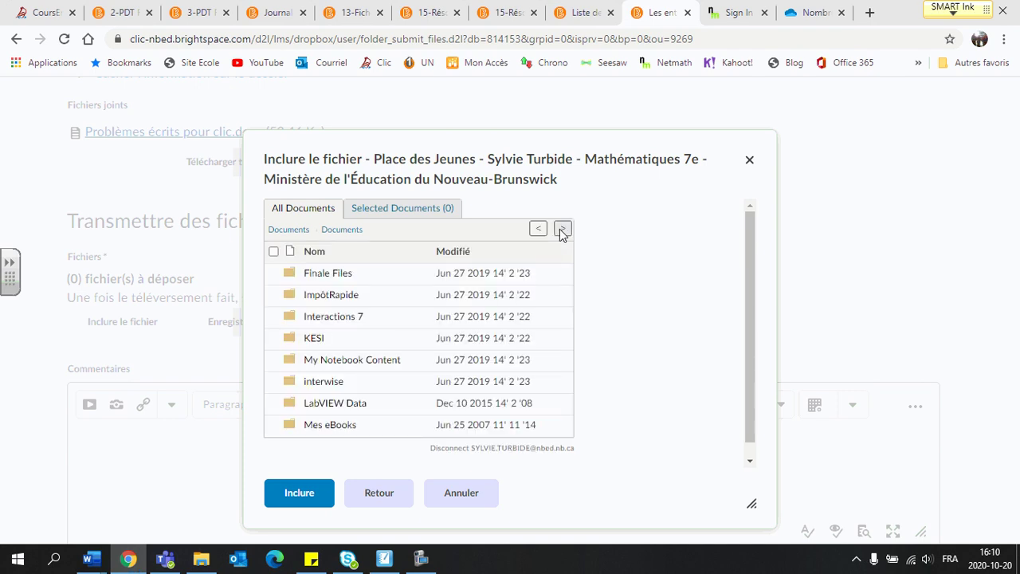
pyautogui.click(563, 229)
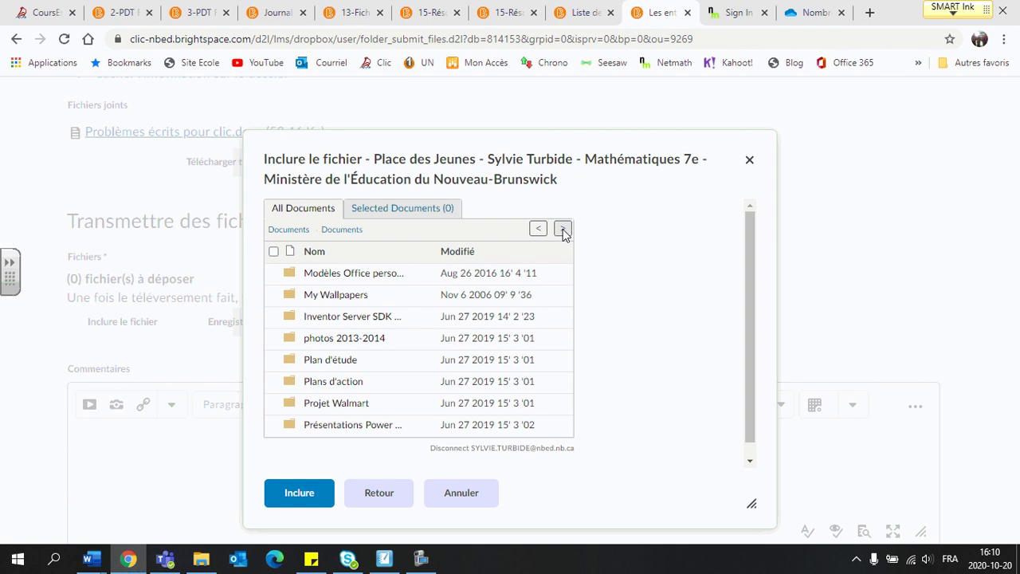
pyautogui.click(563, 230)
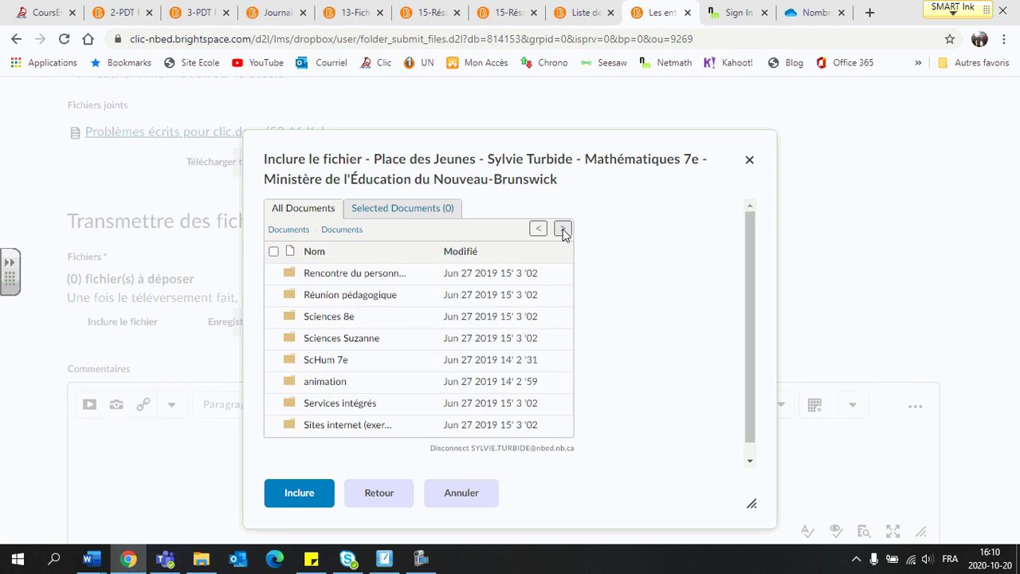
pyautogui.click(563, 229)
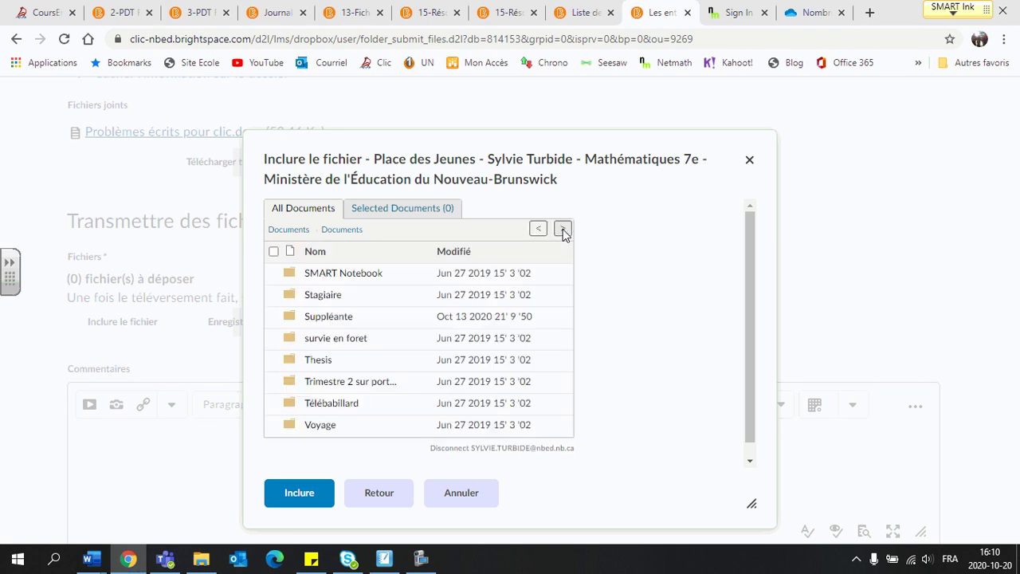
pyautogui.click(563, 230)
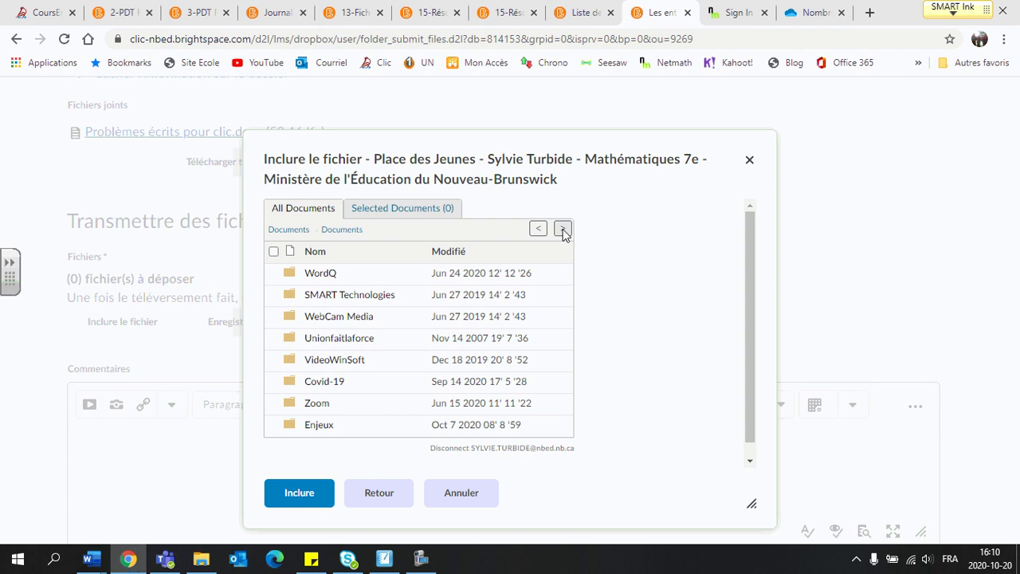
pyautogui.click(563, 229)
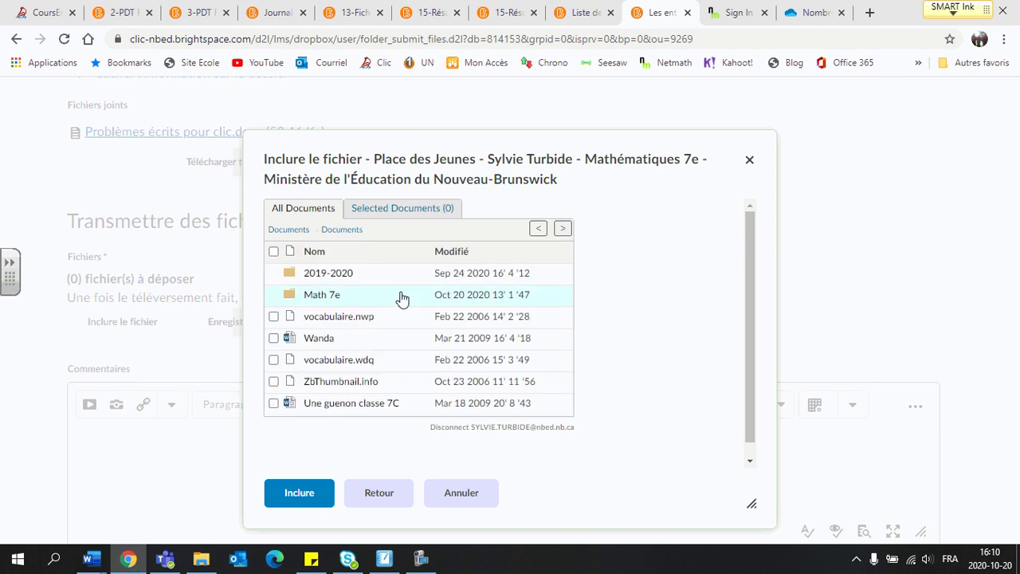
# - Include the "Problèmes écrits pour clic (7).docx" file from Math 7e > Nombres (Opérations) in the submission
pyautogui.click(324, 296)
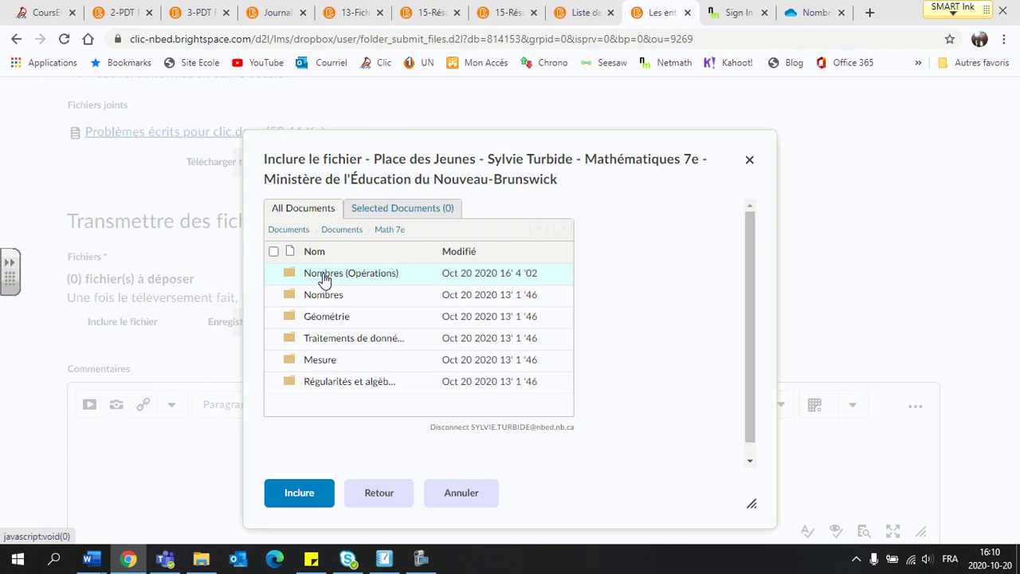
pyautogui.click(327, 278)
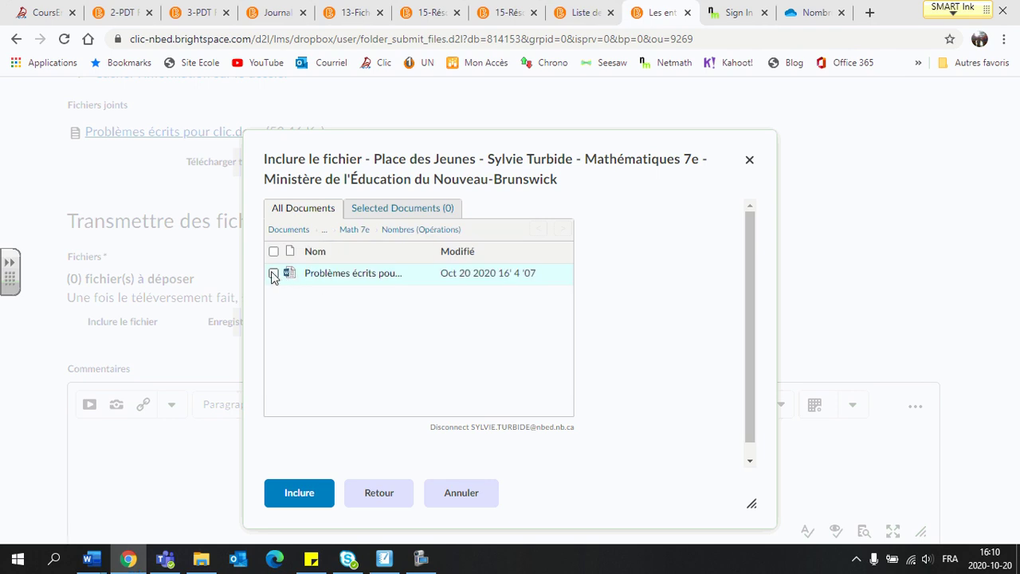
pyautogui.click(274, 275)
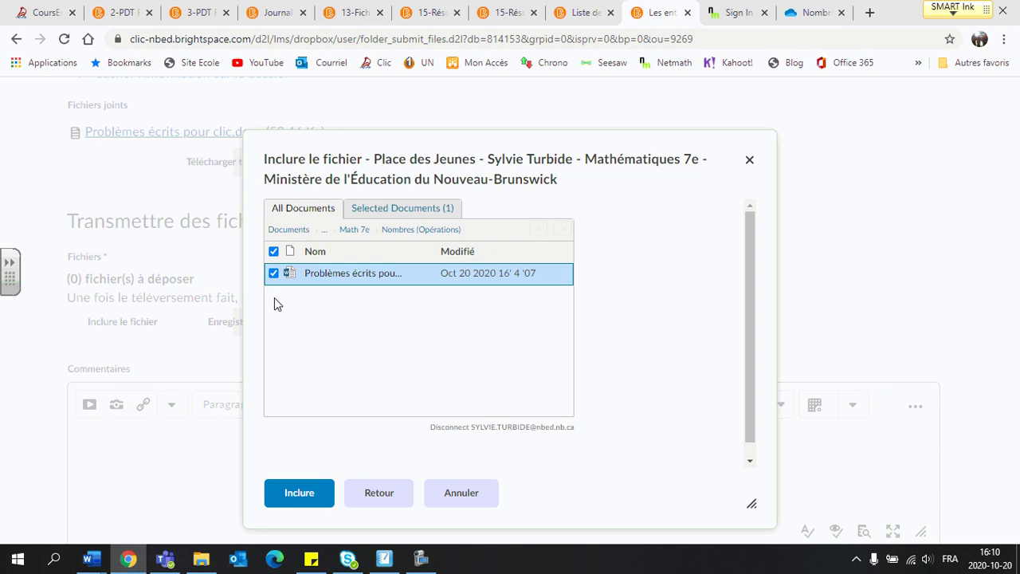
pyautogui.click(297, 494)
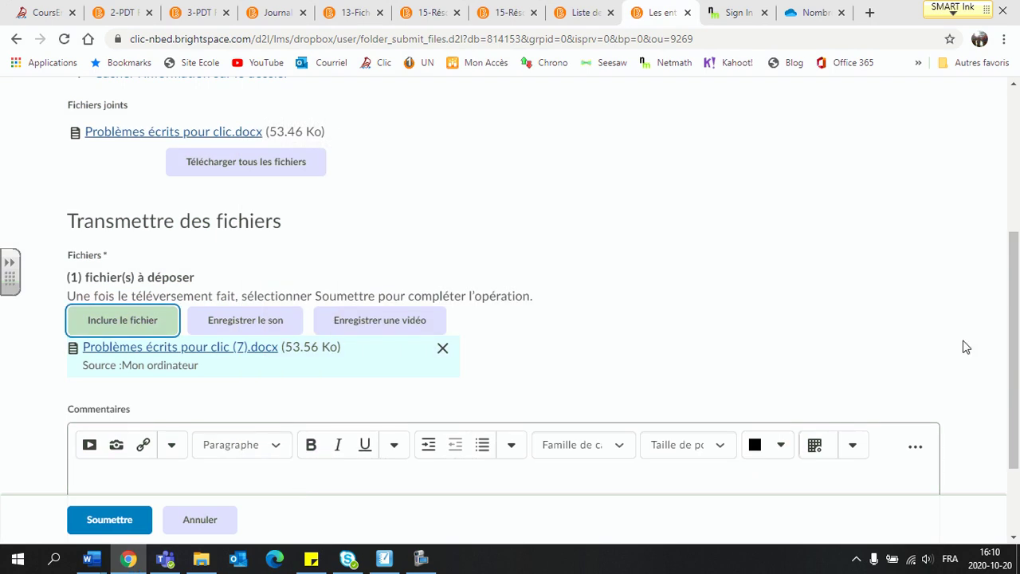
# - Add the comment "J'ai fini à la fin du cours." and submit the assignment
pyautogui.scroll(-2, 1012, 347)
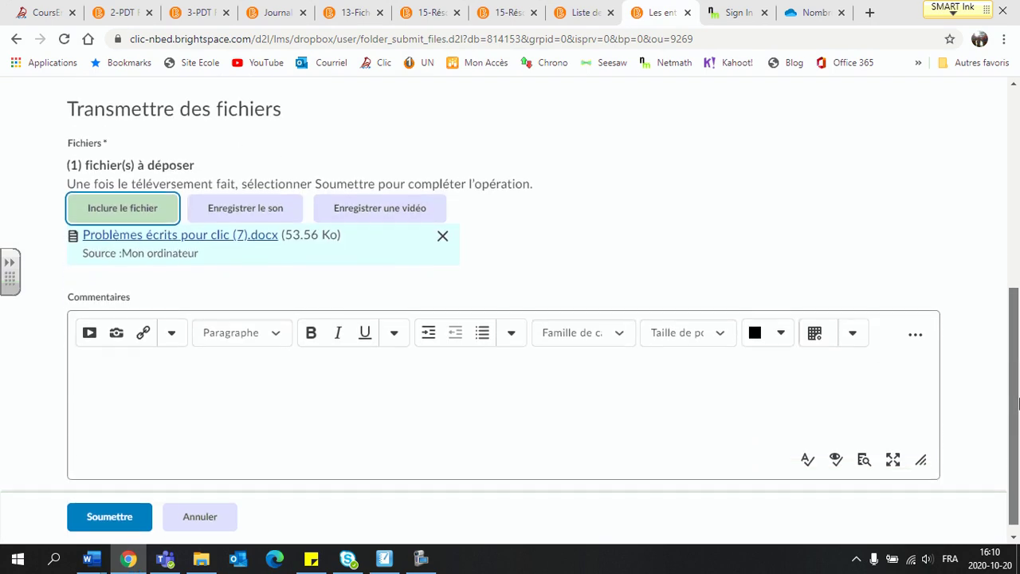
pyautogui.click(88, 361)
pyautogui.write('j')
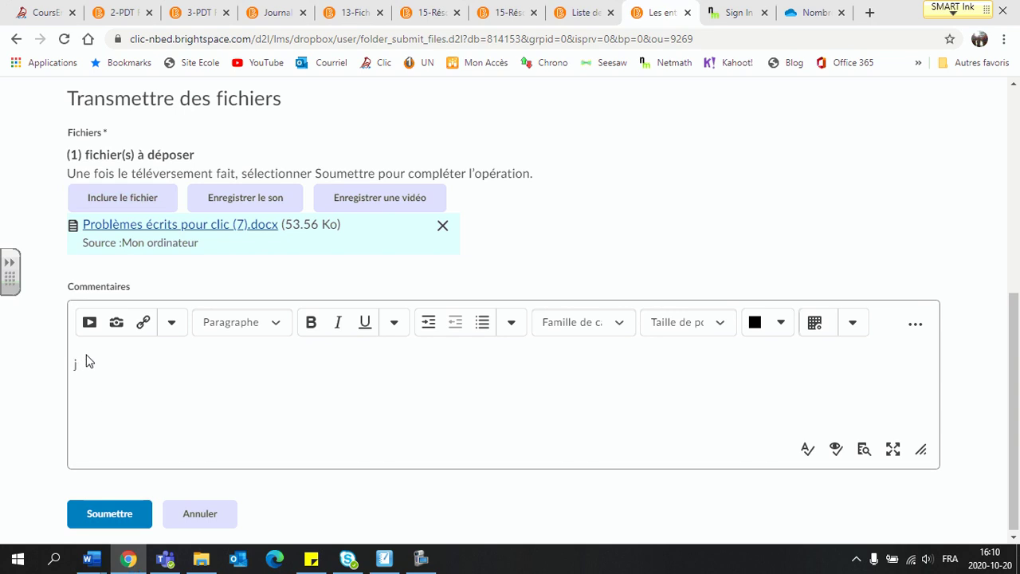
pyautogui.write("'j'ai fini à la fin du cours.")
pyautogui.click(108, 517)
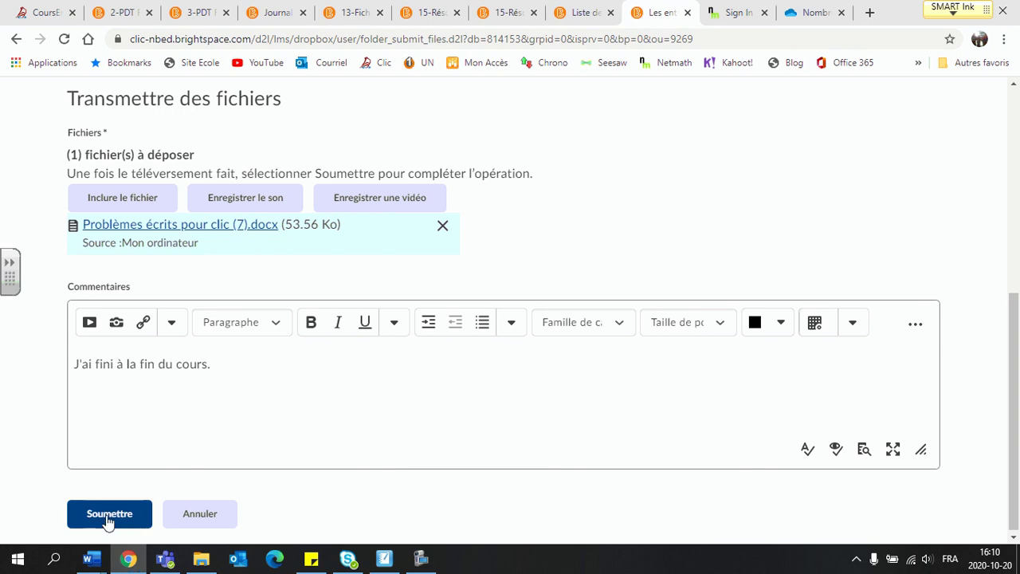
pyautogui.click(108, 516)
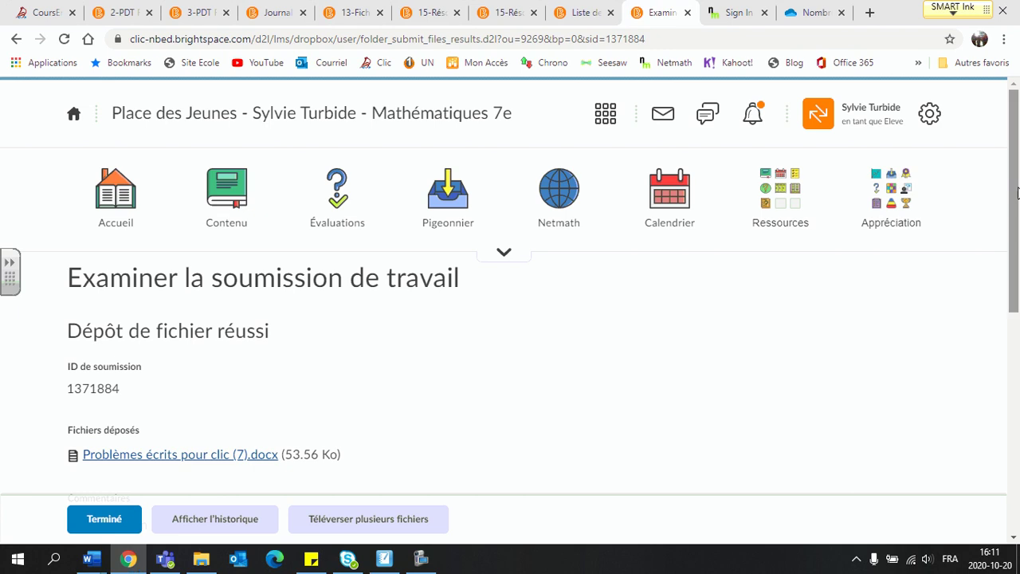
# - Review the submission summary, close it, and check the submission history for "Les entiers - Problèmes écrits pour clic 1"
pyautogui.moveTo(1017, 195); pyautogui.dragTo(1018, 416)
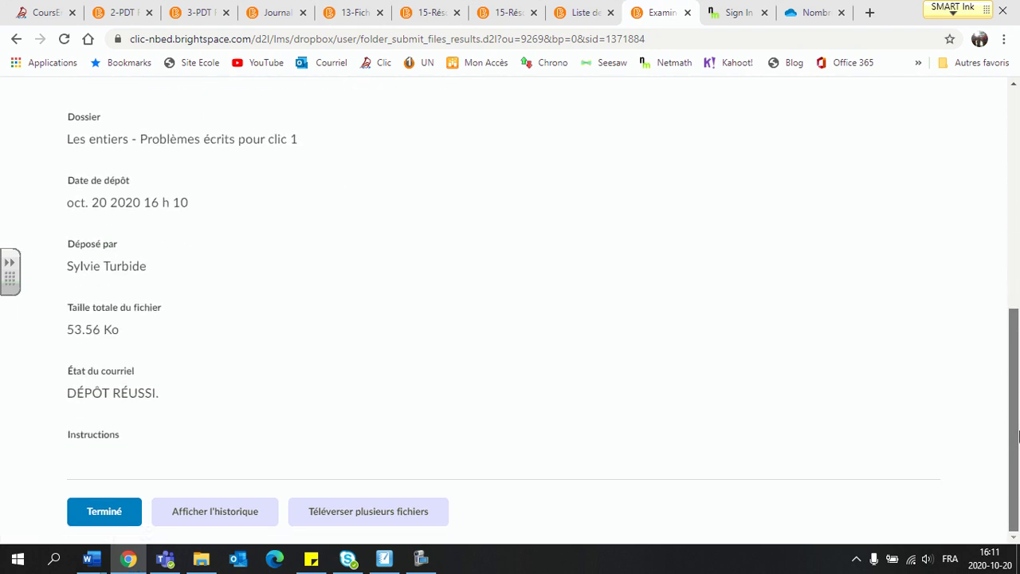
pyautogui.click(98, 511)
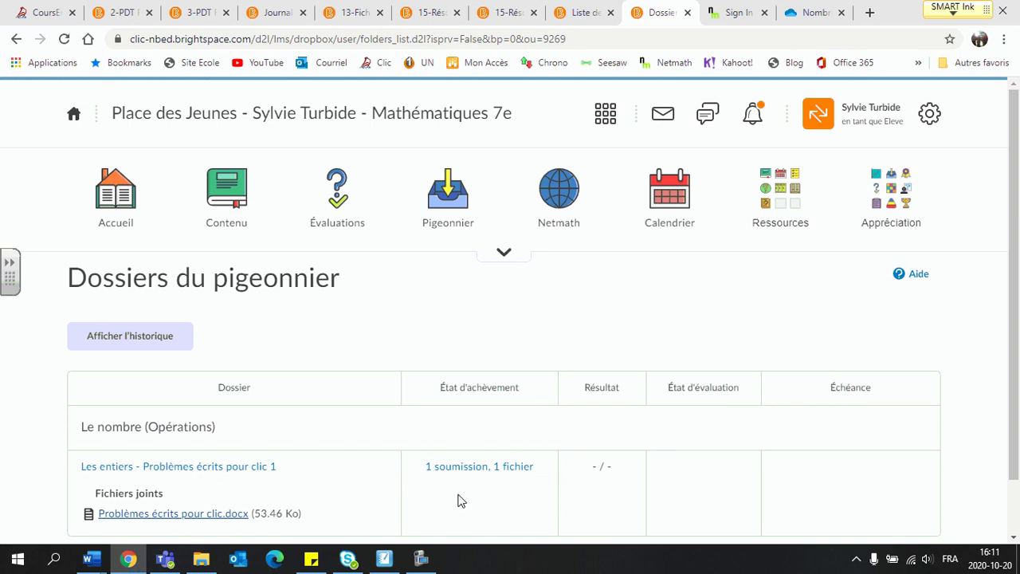
pyautogui.click(479, 470)
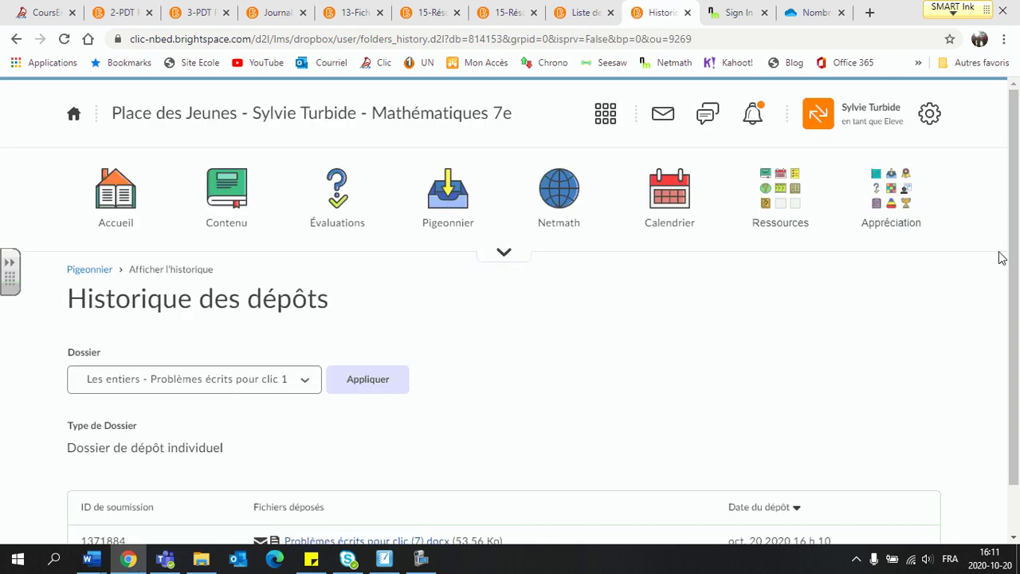
pyautogui.scroll(-1, 1017, 239)
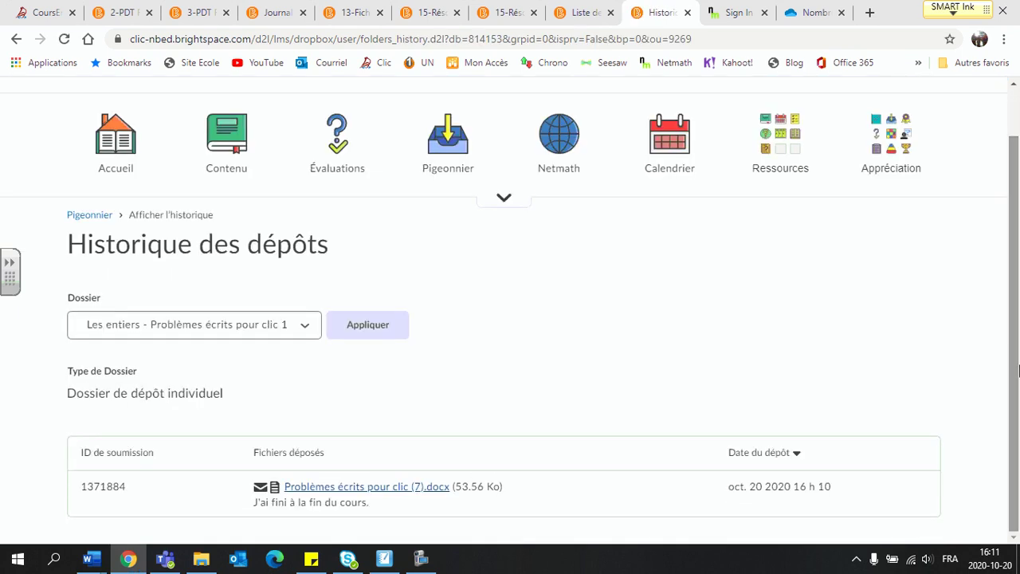